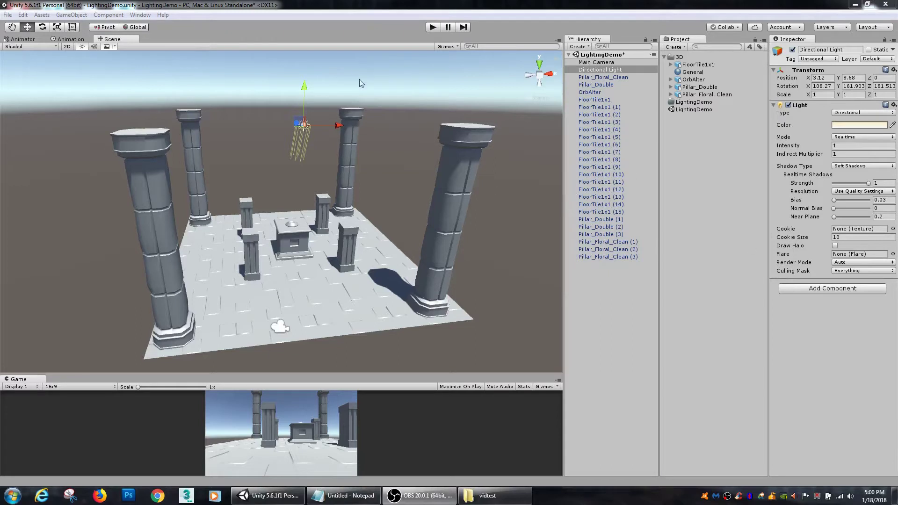
Rotate the Directional Light to a near-horizontal angle for a sunset-like look across the temple scene.
{"action": "left_click_drag", "start_coordinate": [394, 218], "coordinate": [391, 165], "text": "alt"}
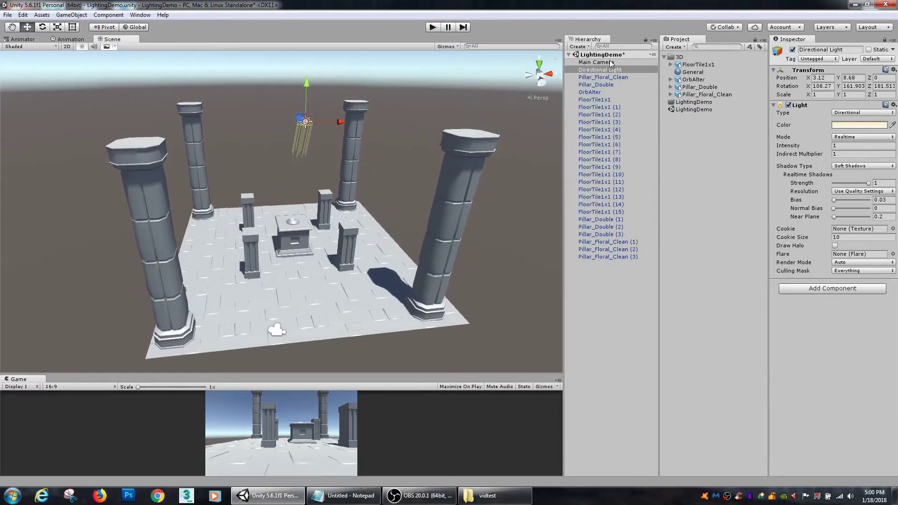
{"action": "left_click_drag", "start_coordinate": [318, 163], "coordinate": [311, 194], "text": "alt"}
{"action": "key", "text": "e"}
{"action": "left_click_drag", "start_coordinate": [377, 196], "coordinate": [256, 110], "text": "alt"}
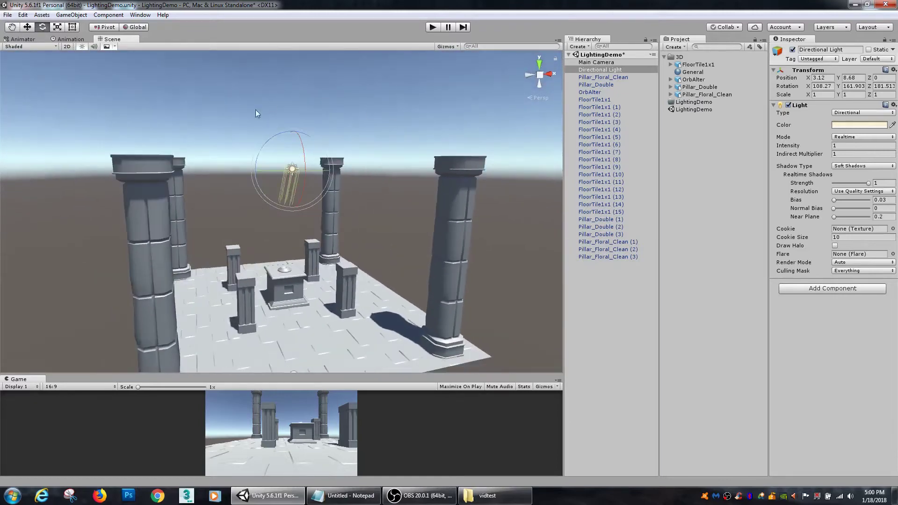
{"action": "left_click_drag", "start_coordinate": [435, 129], "coordinate": [734, 87], "text": "alt"}
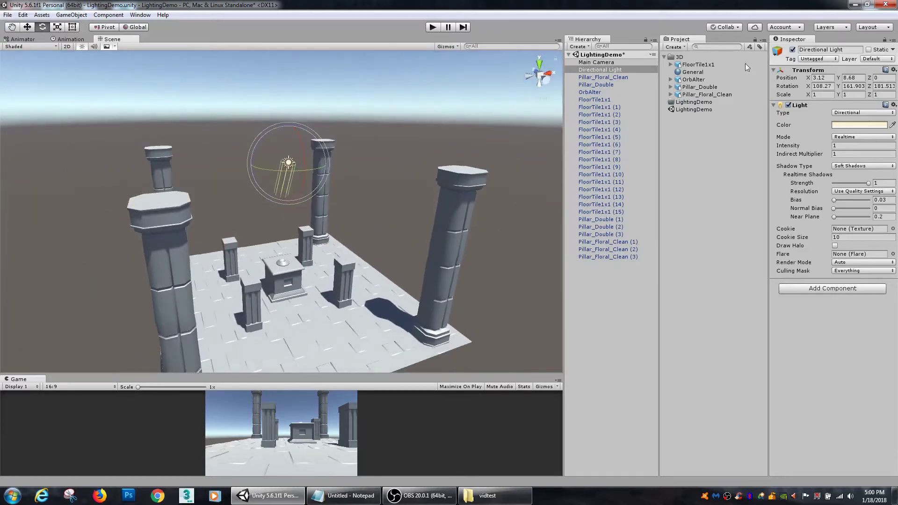
{"action": "left_click_drag", "start_coordinate": [383, 197], "coordinate": [313, 130], "text": "alt"}
{"action": "left_click_drag", "start_coordinate": [314, 161], "coordinate": [482, 116]}
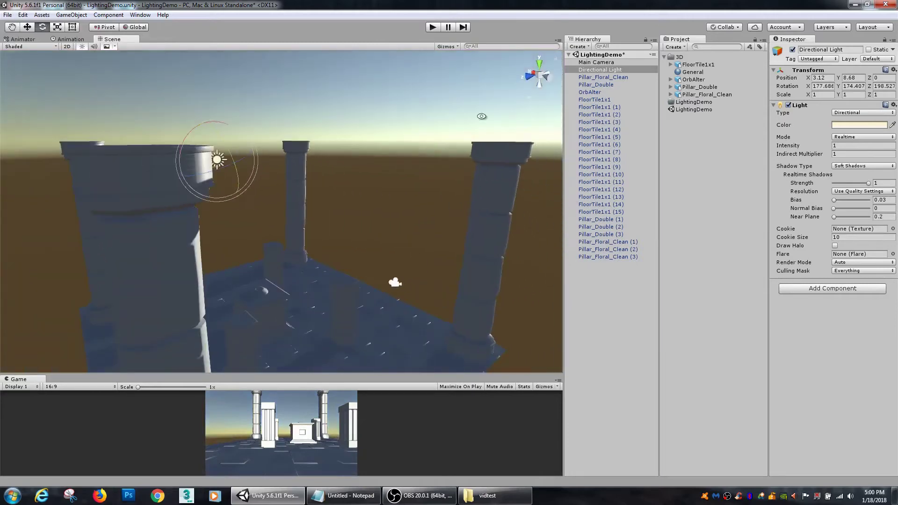
Switch the rotation handle to Local and rotate the Directional Light to about X 107, Y 173, Z 177 so it shines downward.
{"action": "left_click_drag", "start_coordinate": [332, 144], "coordinate": [211, 168], "text": "alt"}
{"action": "key", "text": "x"}
{"action": "key", "text": "x"}
{"action": "left_click_drag", "start_coordinate": [379, 161], "coordinate": [278, 222], "text": "alt"}
{"action": "scroll", "coordinate": [195, 254], "scroll_direction": "down", "scroll_amount": 3}
{"action": "left_click_drag", "start_coordinate": [195, 255], "coordinate": [302, 144], "text": "alt"}
{"action": "key", "text": "x"}
{"action": "left_click_drag", "start_coordinate": [341, 194], "coordinate": [388, 191], "text": "alt"}
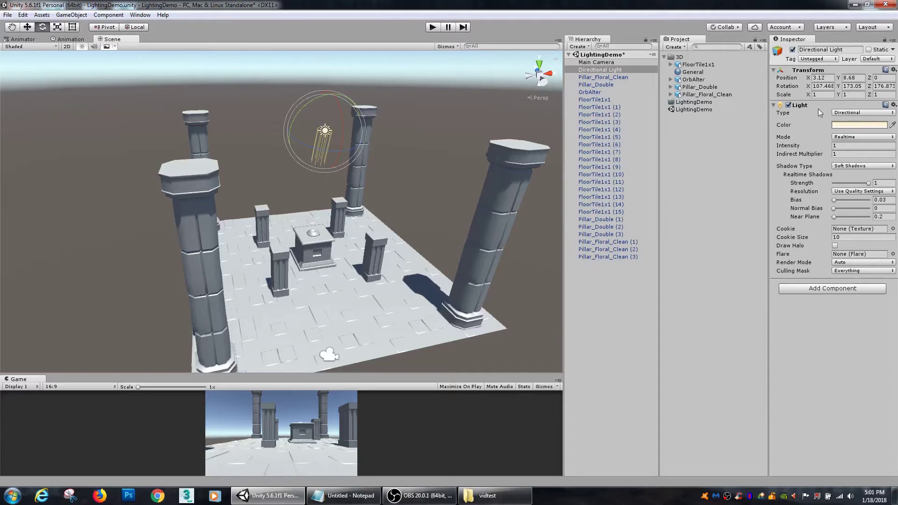
Set the Directional Light's colour to a pale cream yellow at full brightness.
{"action": "left_click", "coordinate": [857, 125]}
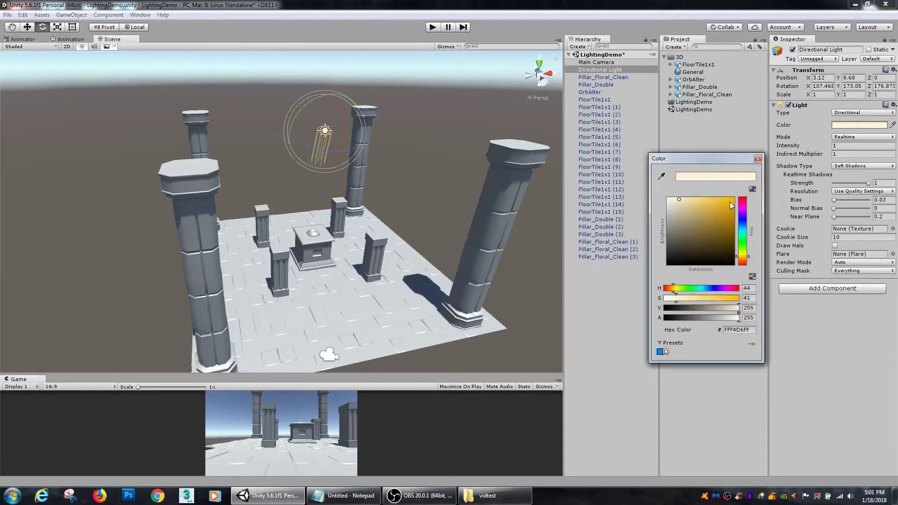
{"action": "mouse_move", "coordinate": [689, 210]}
{"action": "left_mouse_down"}
{"action": "mouse_move", "coordinate": [722, 237]}
{"action": "mouse_move", "coordinate": [754, 202]}
{"action": "mouse_move", "coordinate": [679, 185]}
{"action": "left_mouse_up"}
{"action": "left_click", "coordinate": [758, 157]}
Choose Realtime as the Directional Light's mode and inspect the lit scene.
{"action": "left_click", "coordinate": [841, 138]}
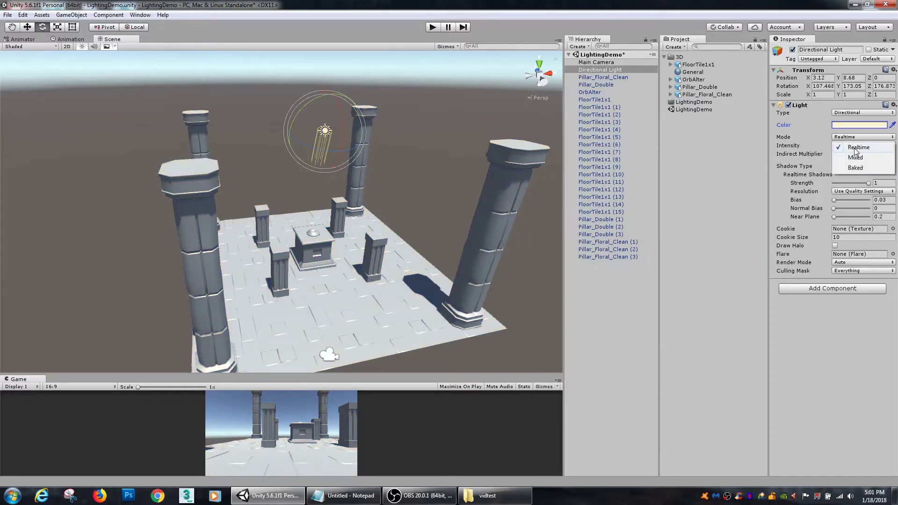
{"action": "left_click", "coordinate": [845, 137]}
{"action": "left_click", "coordinate": [861, 147]}
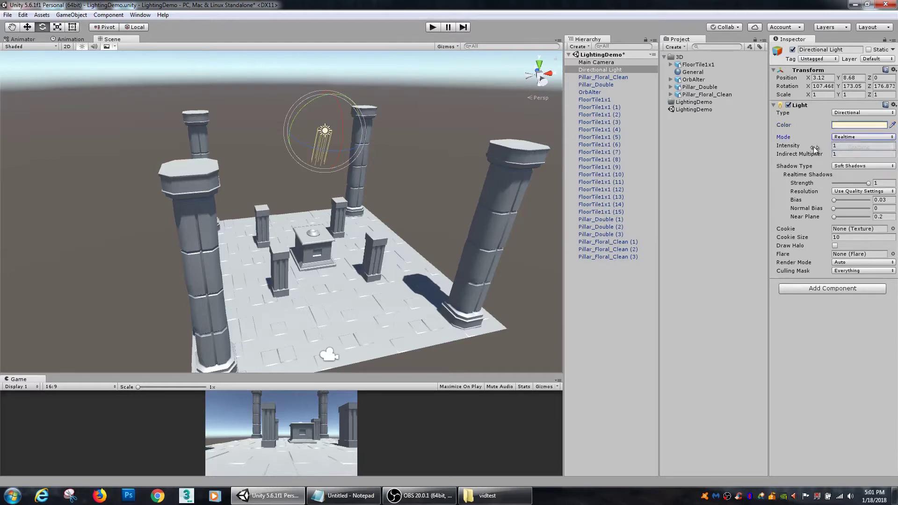
{"action": "key", "text": "q"}
{"action": "scroll", "coordinate": [414, 235], "scroll_direction": "up", "scroll_amount": 3}
{"action": "left_click_drag", "start_coordinate": [414, 235], "coordinate": [448, 186], "text": "alt"}
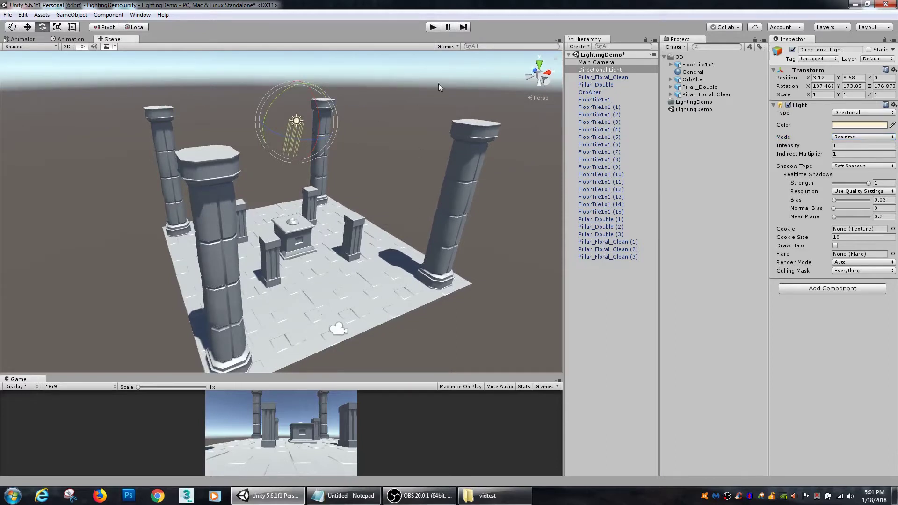
Set the Directional Light's mode to Mixed and inspect the pillars' shadows.
{"action": "left_click", "coordinate": [854, 137]}
{"action": "left_click", "coordinate": [854, 158]}
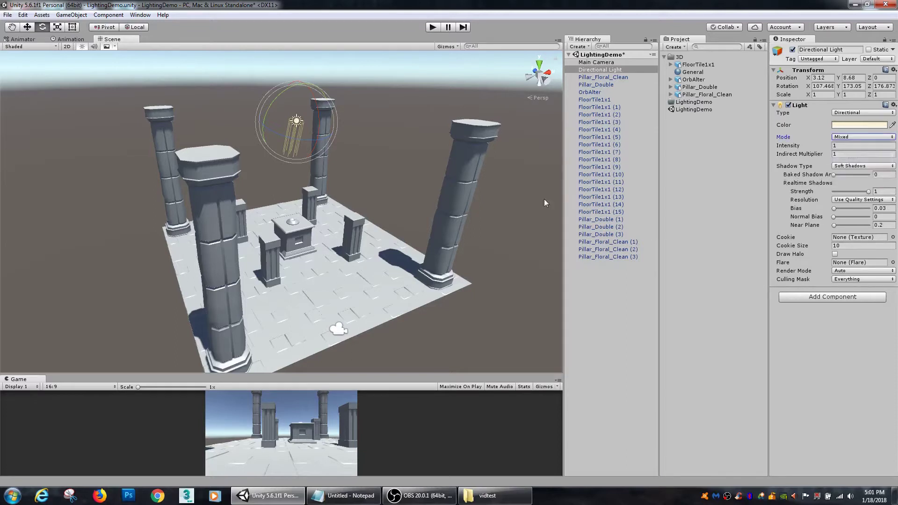
{"action": "left_click_drag", "start_coordinate": [448, 218], "coordinate": [410, 218], "text": "alt"}
{"action": "left_click_drag", "start_coordinate": [354, 269], "coordinate": [307, 240], "text": "alt"}
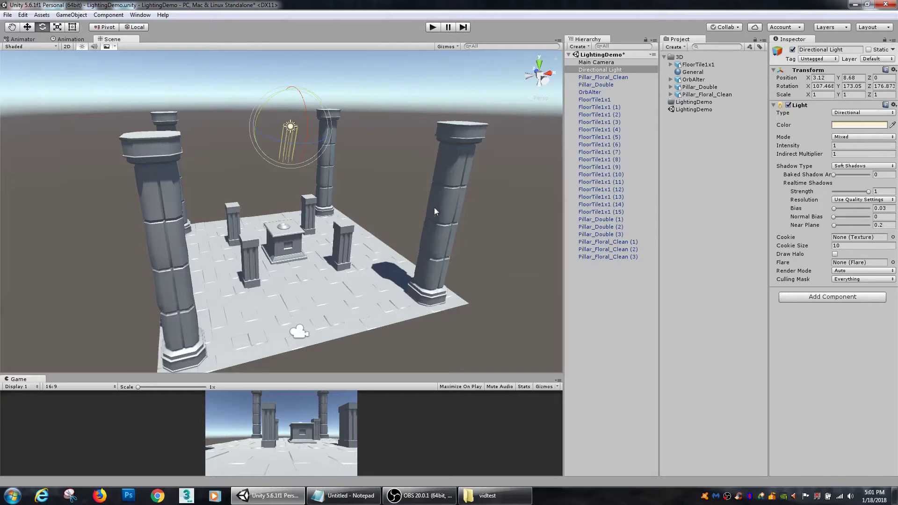
Try the Baked mode on the Directional Light and return the mode to Realtime.
{"action": "left_click", "coordinate": [844, 139]}
{"action": "left_click", "coordinate": [857, 171]}
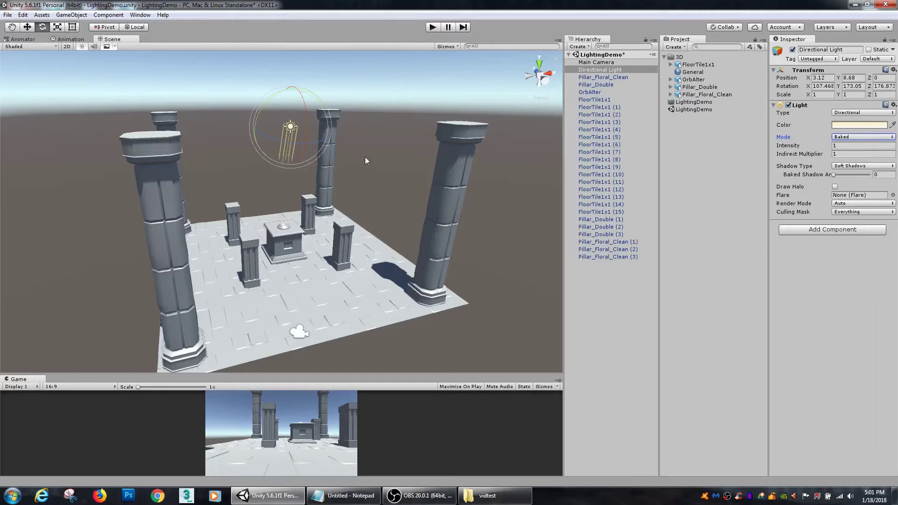
{"action": "mouse_move", "coordinate": [361, 143]}
{"action": "left_mouse_down", "text": "alt"}
{"action": "mouse_move", "coordinate": [358, 153]}
{"action": "mouse_move", "coordinate": [404, 164]}
{"action": "mouse_move", "coordinate": [414, 120]}
{"action": "mouse_move", "coordinate": [358, 140]}
{"action": "left_mouse_up", "text": "alt"}
{"action": "left_click", "coordinate": [852, 136]}
{"action": "left_click", "coordinate": [852, 147]}
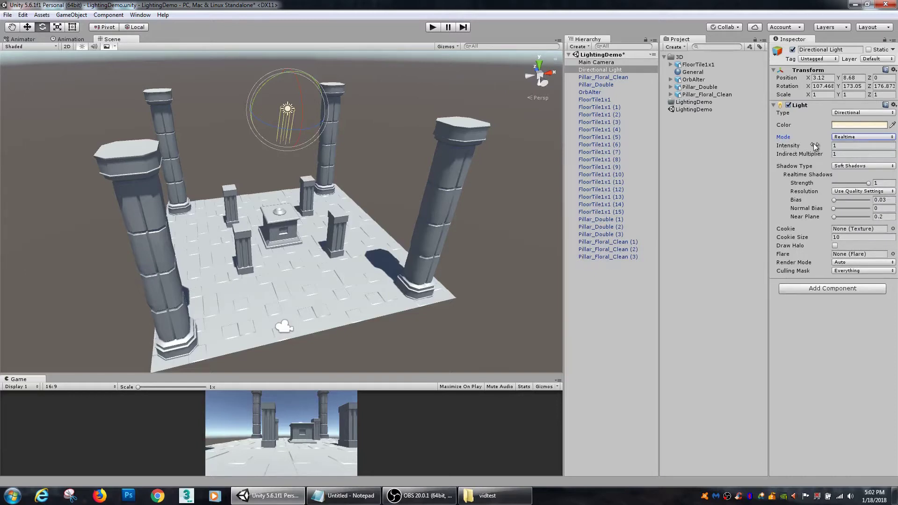
Try out the Directional Light's Intensity and Indirect Multiplier, ending with both at 1.
{"action": "mouse_move", "coordinate": [824, 147]}
{"action": "left_mouse_down"}
{"action": "mouse_move", "coordinate": [843, 153]}
{"action": "mouse_move", "coordinate": [830, 159]}
{"action": "left_mouse_up"}
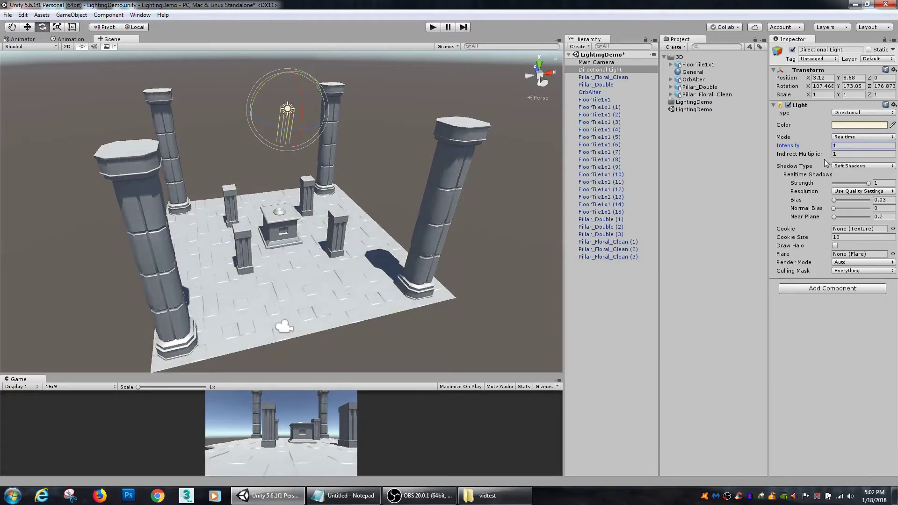
{"action": "mouse_move", "coordinate": [822, 158]}
{"action": "left_mouse_down"}
{"action": "mouse_move", "coordinate": [837, 164]}
{"action": "mouse_move", "coordinate": [827, 155]}
{"action": "left_mouse_up"}
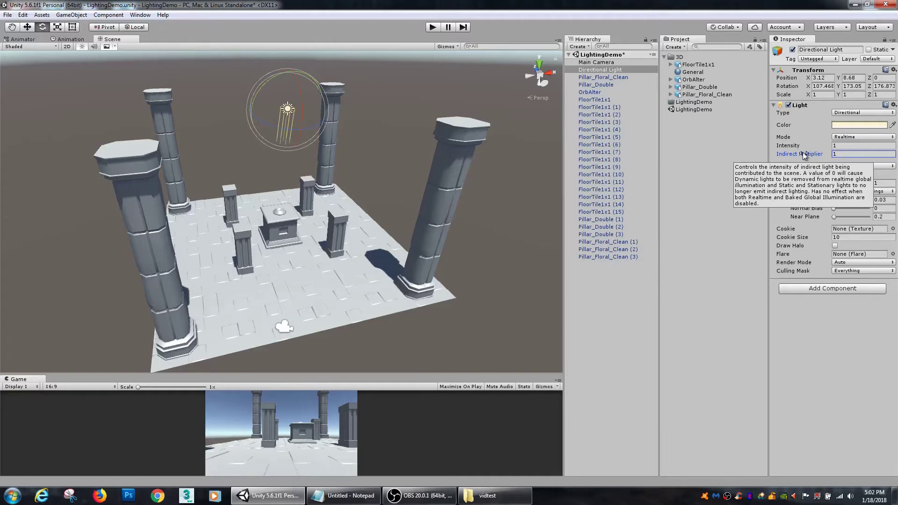
{"action": "middle_click_drag", "start_coordinate": [483, 228], "coordinate": [376, 237]}
{"action": "left_click_drag", "start_coordinate": [377, 236], "coordinate": [394, 221], "text": "alt"}
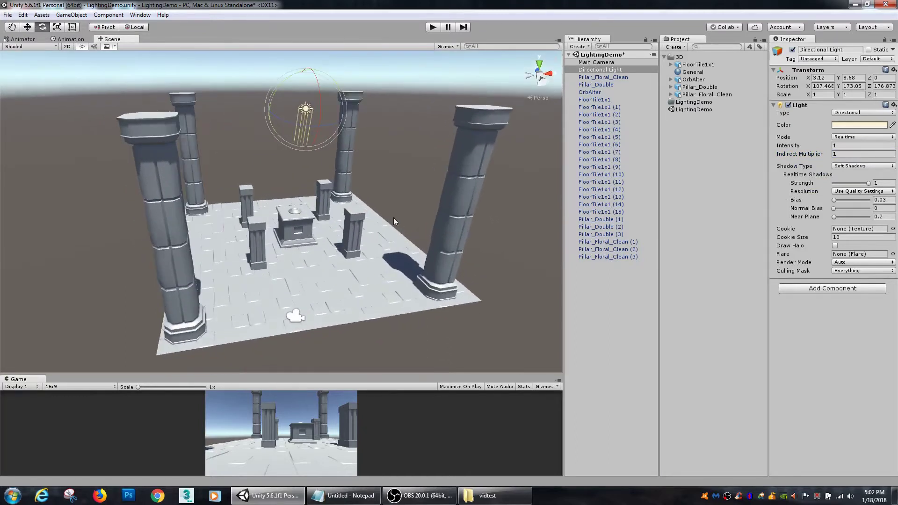
Compare No Shadows and Hard Shadows on the Directional Light, ending on Soft Shadows.
{"action": "left_click", "coordinate": [858, 167]}
{"action": "left_click", "coordinate": [851, 176]}
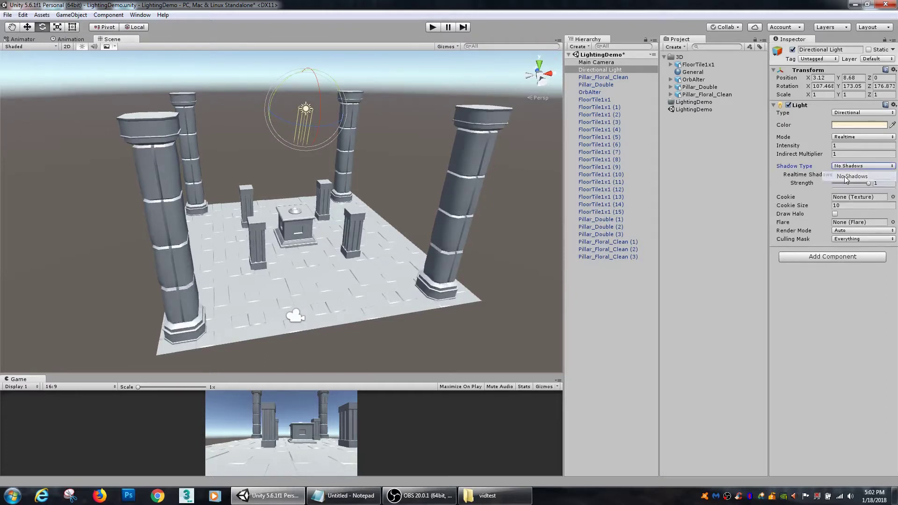
{"action": "left_click", "coordinate": [851, 166]}
{"action": "left_click", "coordinate": [853, 186]}
{"action": "left_click", "coordinate": [858, 166]}
{"action": "left_click", "coordinate": [855, 197]}
Set the Directional Light's realtime shadow Strength to 1 and its Resolution to Very High Resolution.
{"action": "mouse_move", "coordinate": [868, 183]}
{"action": "left_mouse_down"}
{"action": "mouse_move", "coordinate": [835, 189]}
{"action": "mouse_move", "coordinate": [883, 189]}
{"action": "left_mouse_up"}
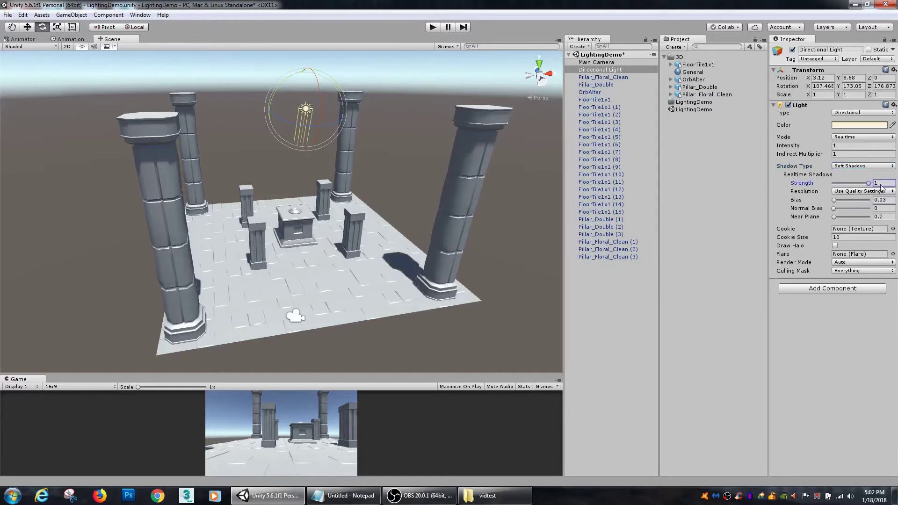
{"action": "left_click", "coordinate": [857, 193]}
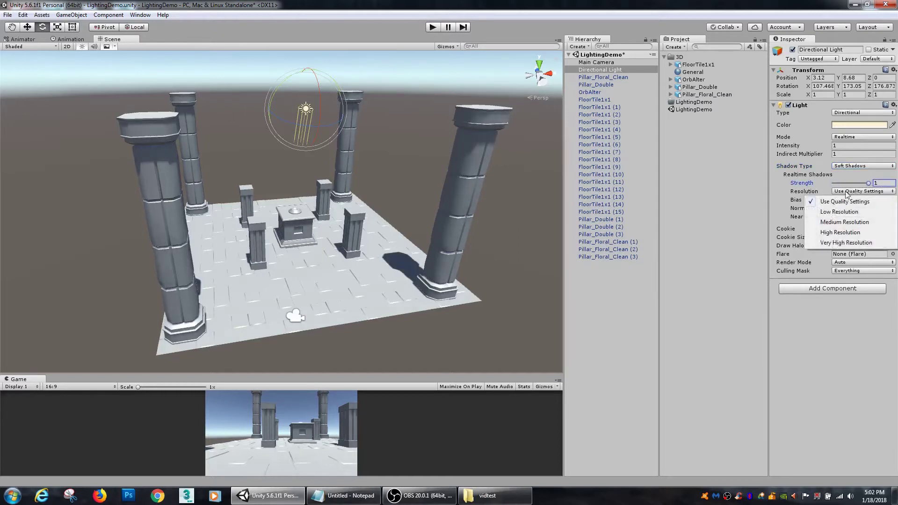
{"action": "left_click", "coordinate": [833, 243]}
{"action": "left_click_drag", "start_coordinate": [392, 206], "coordinate": [450, 229], "text": "alt"}
Open the project's Quality settings.
{"action": "left_click", "coordinate": [8, 15]}
{"action": "mouse_move", "coordinate": [22, 14]}
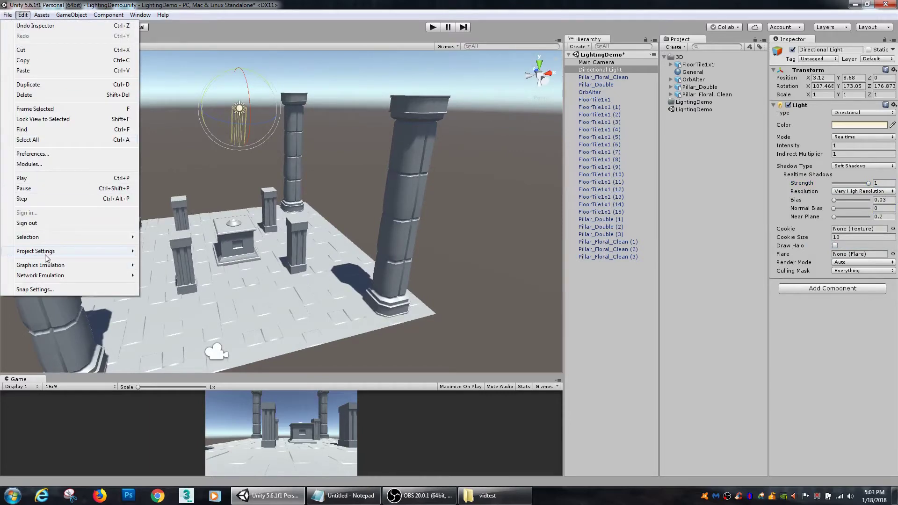
{"action": "mouse_move", "coordinate": [70, 251]}
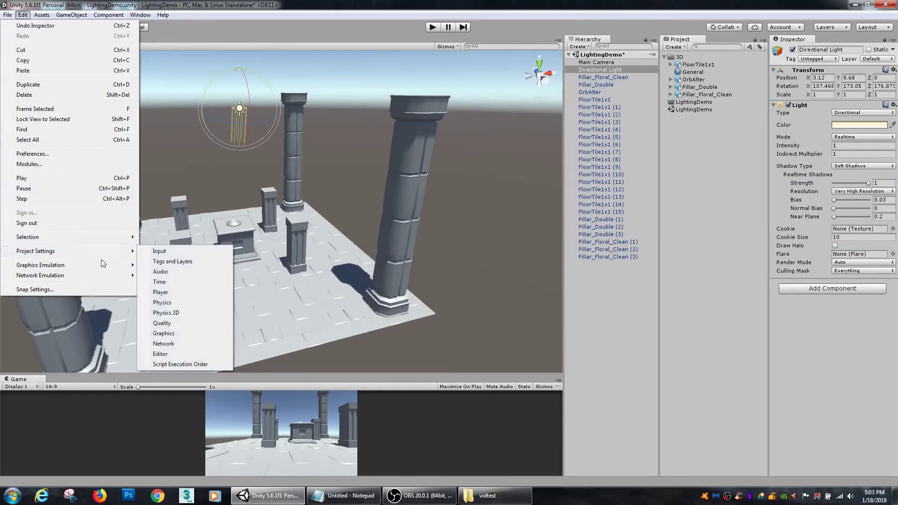
{"action": "left_click", "coordinate": [162, 323]}
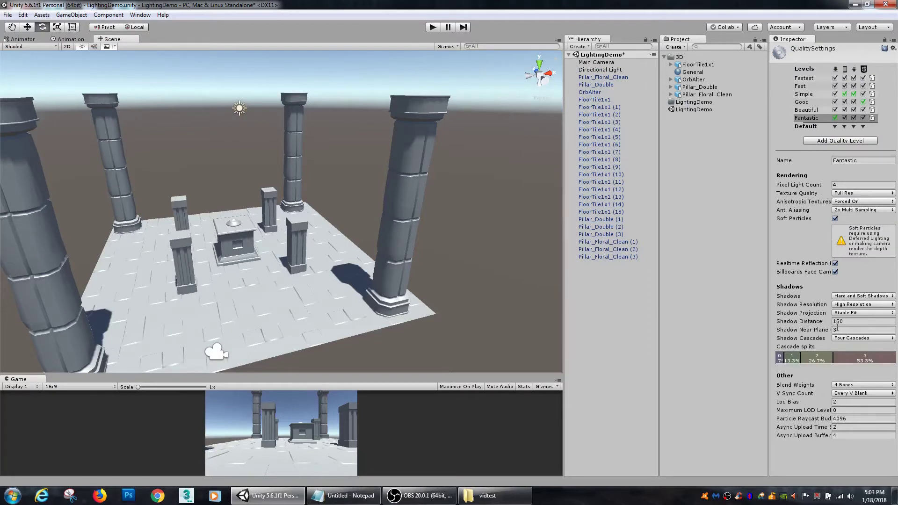
Compare the scene's shadows and settings across the quality levels from Beautiful down to Fastest, ending on Fantastic.
{"action": "left_click", "coordinate": [816, 110]}
{"action": "left_click", "coordinate": [814, 103]}
{"action": "left_click", "coordinate": [810, 96]}
{"action": "left_click", "coordinate": [810, 87]}
{"action": "left_click", "coordinate": [811, 78]}
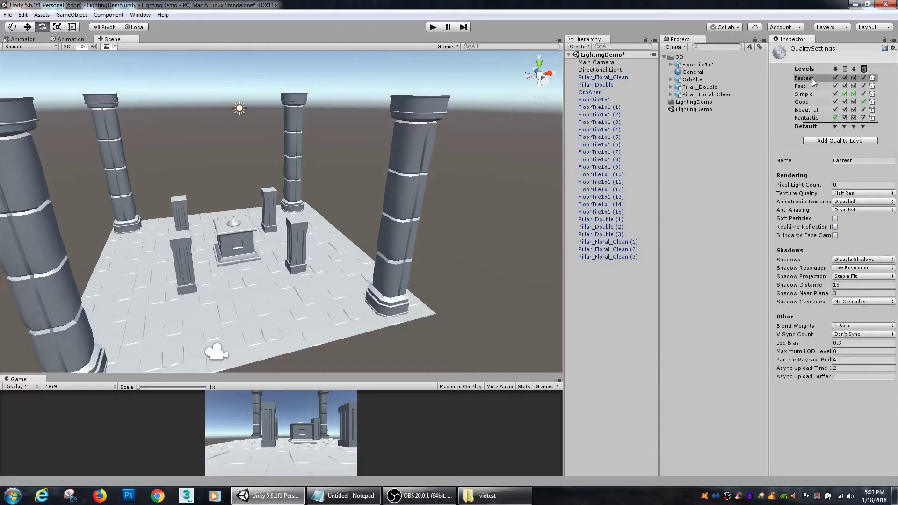
{"action": "left_click", "coordinate": [817, 119]}
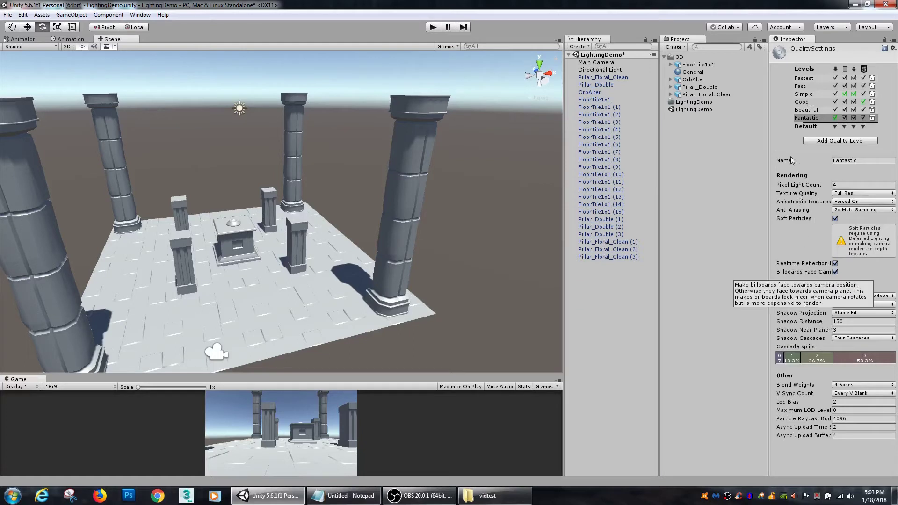
{"action": "left_click", "coordinate": [806, 95]}
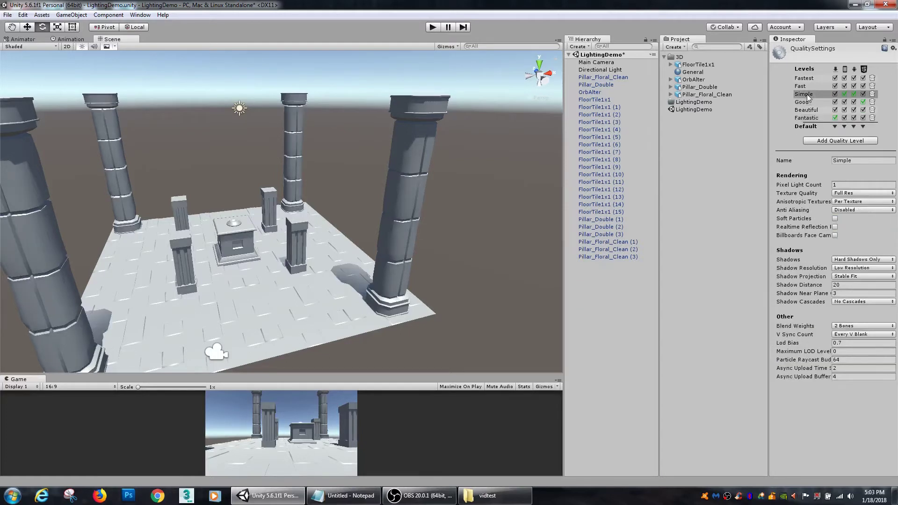
{"action": "left_click", "coordinate": [807, 118]}
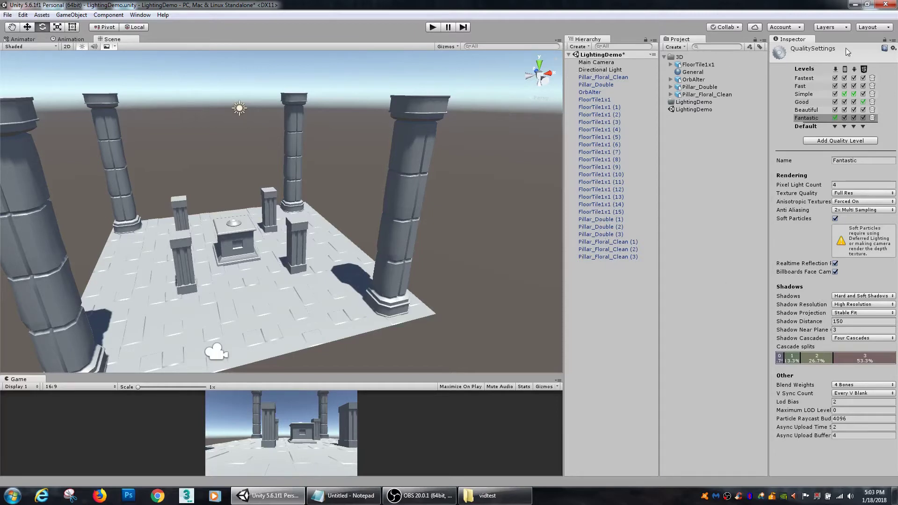
Select the Directional Light, keeping Very High Resolution shadows, and examine the shadow around the front corner pillar's base up close.
{"action": "left_click", "coordinate": [593, 70]}
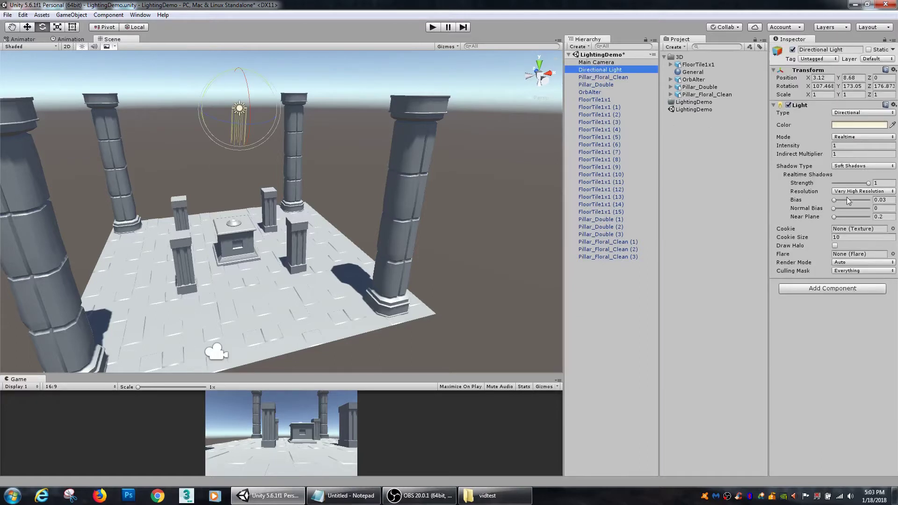
{"action": "left_click", "coordinate": [842, 191]}
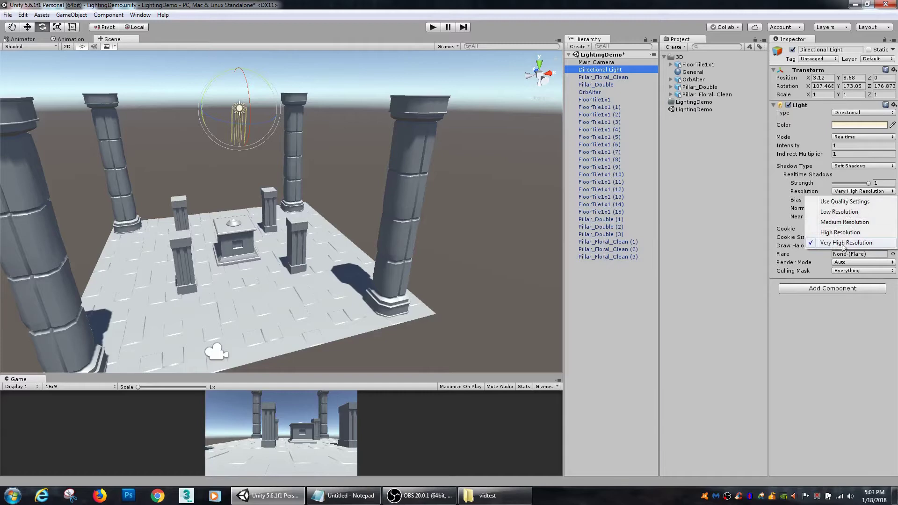
{"action": "key", "text": "Escape"}
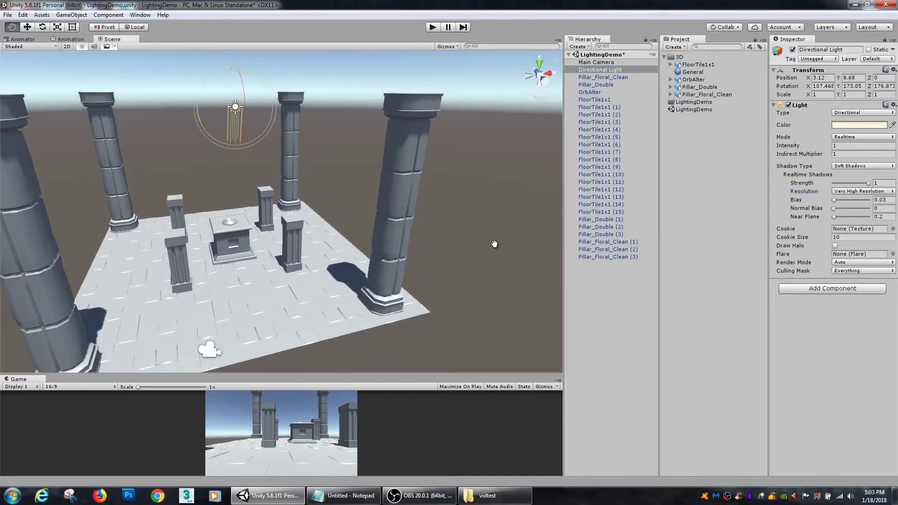
{"action": "scroll", "coordinate": [306, 233], "scroll_direction": "down", "scroll_amount": 10}
{"action": "scroll", "coordinate": [307, 233], "scroll_direction": "up", "scroll_amount": 10}
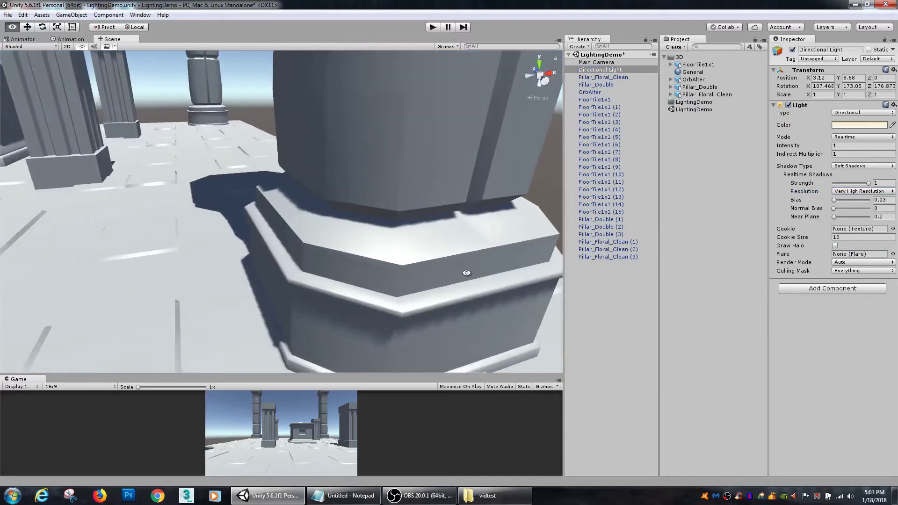
{"action": "left_click_drag", "start_coordinate": [443, 208], "coordinate": [433, 227]}
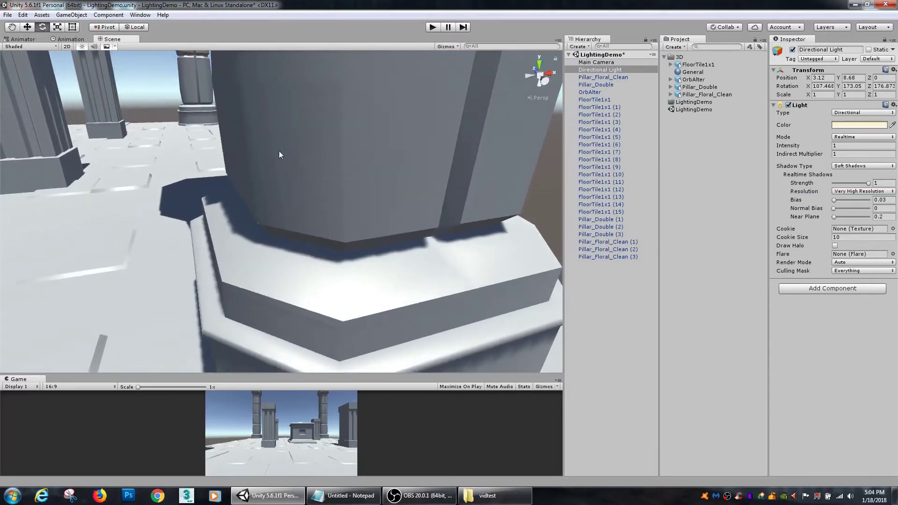
{"action": "left_click_drag", "start_coordinate": [345, 220], "coordinate": [433, 143], "text": "alt"}
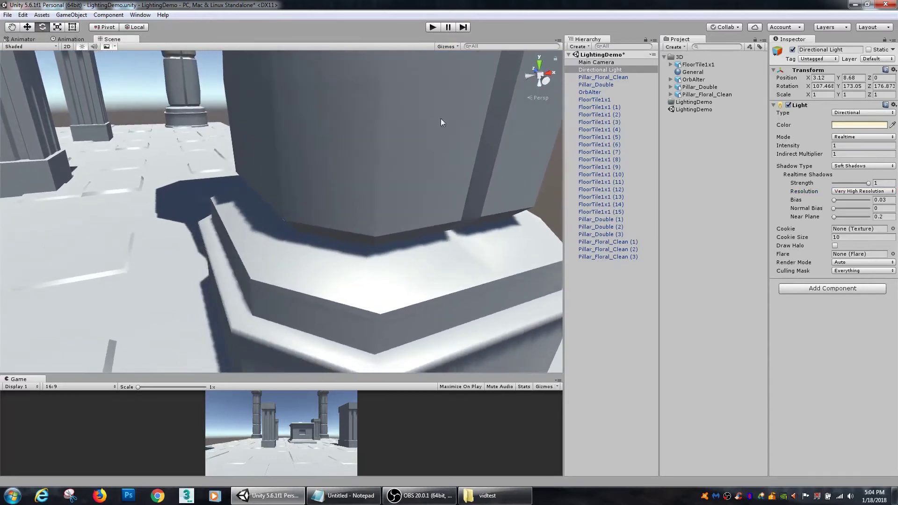
Tune the Directional Light's shadow Bias at the pillar base, trying 0.11 and settling on 0.06.
{"action": "left_click", "coordinate": [836, 201]}
{"action": "left_click_drag", "start_coordinate": [370, 276], "coordinate": [399, 261], "text": "alt"}
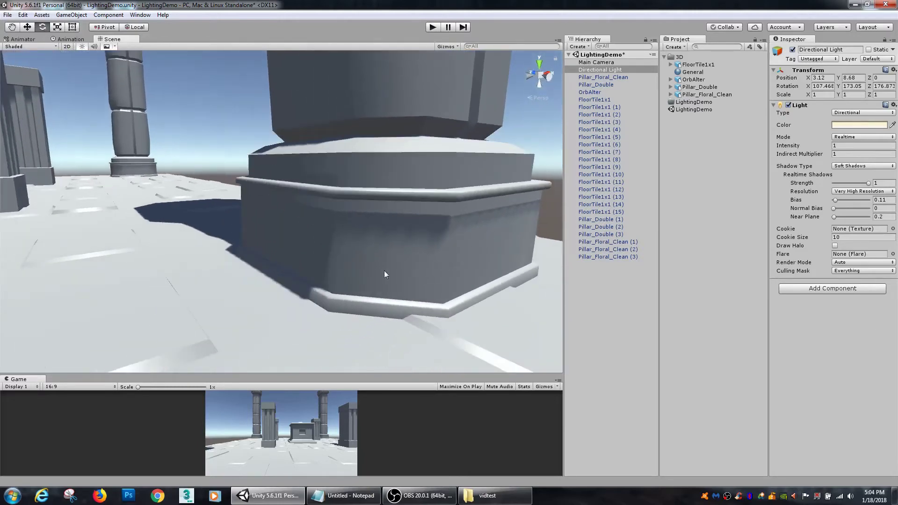
{"action": "left_click_drag", "start_coordinate": [836, 204], "coordinate": [835, 206]}
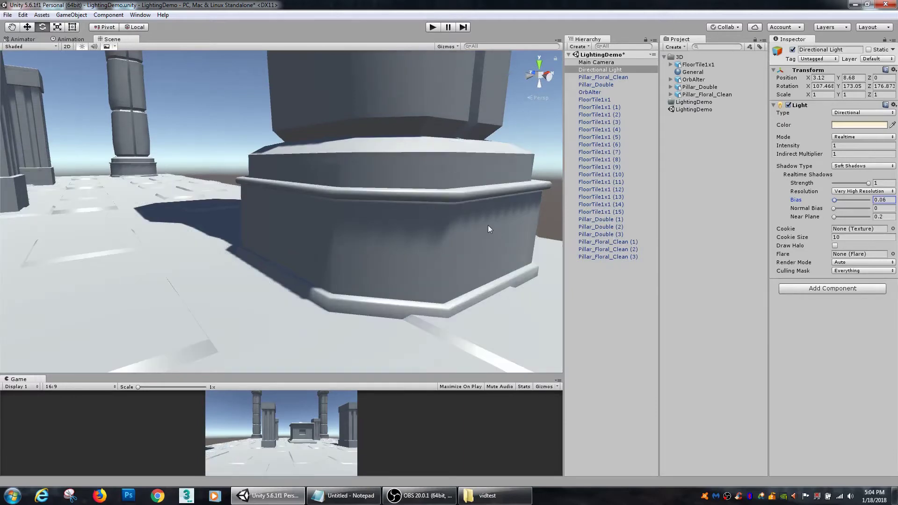
{"action": "left_click_drag", "start_coordinate": [488, 226], "coordinate": [494, 214], "text": "alt"}
{"action": "left_click_drag", "start_coordinate": [377, 197], "coordinate": [367, 260], "text": "alt"}
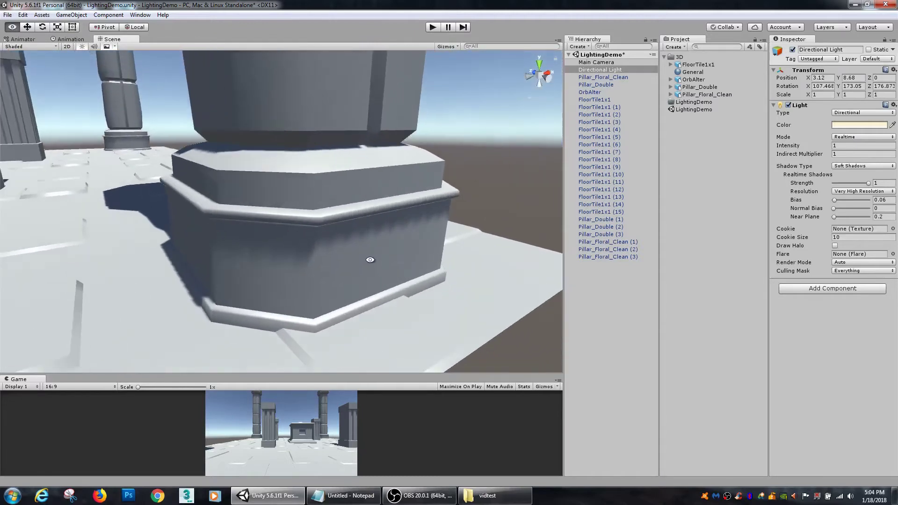
Try Normal Bias values of 0.6 and about 2.2 on the Directional Light, checking the pillar's shadow, and reset it to 0.
{"action": "mouse_move", "coordinate": [834, 210]}
{"action": "left_mouse_down"}
{"action": "mouse_move", "coordinate": [847, 212]}
{"action": "mouse_move", "coordinate": [826, 217]}
{"action": "mouse_move", "coordinate": [840, 214]}
{"action": "left_mouse_up"}
{"action": "left_click_drag", "start_coordinate": [369, 248], "coordinate": [421, 279], "text": "alt"}
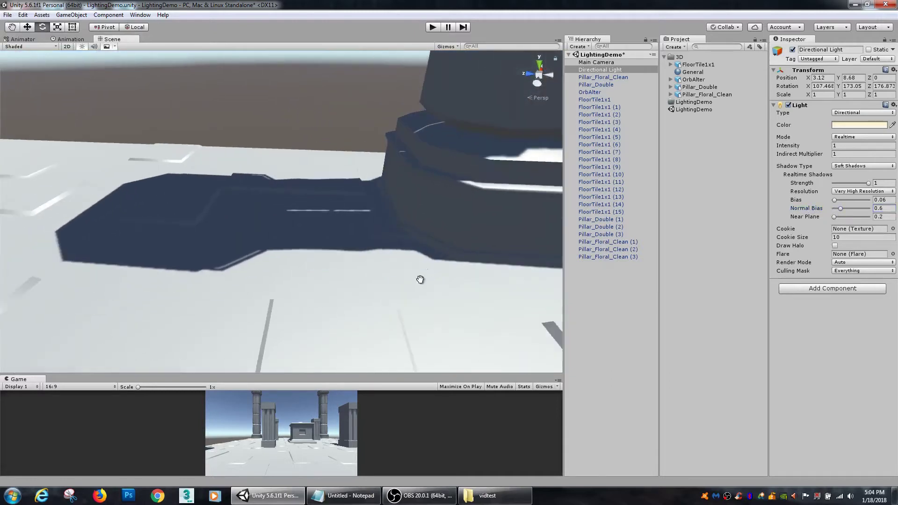
{"action": "middle_click_drag", "start_coordinate": [421, 242], "coordinate": [454, 151]}
{"action": "left_click_drag", "start_coordinate": [416, 245], "coordinate": [512, 217], "text": "alt"}
{"action": "left_click_drag", "start_coordinate": [847, 206], "coordinate": [859, 213]}
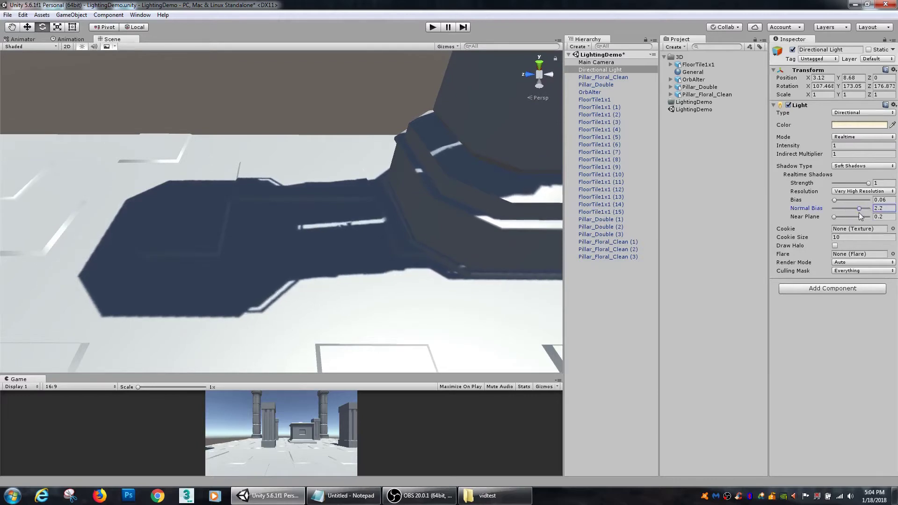
{"action": "left_click_drag", "start_coordinate": [457, 215], "coordinate": [360, 215], "text": "alt"}
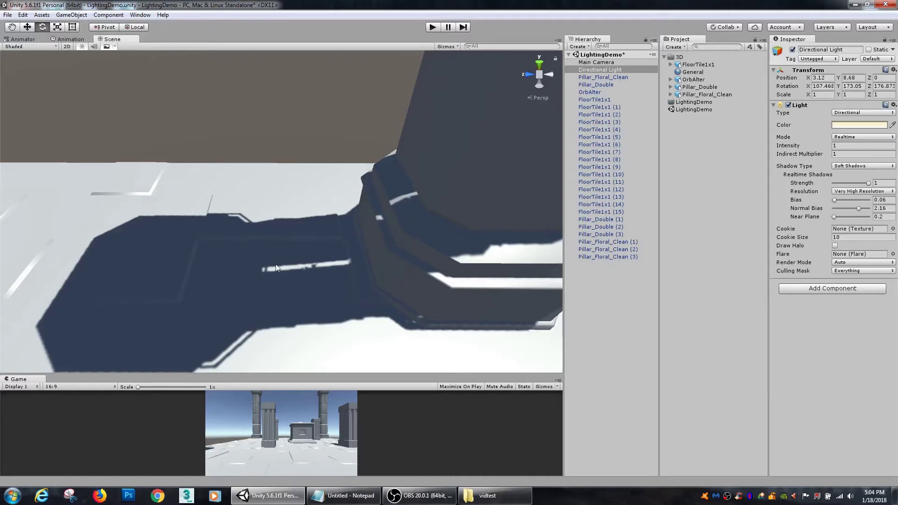
{"action": "left_click_drag", "start_coordinate": [858, 204], "coordinate": [833, 212]}
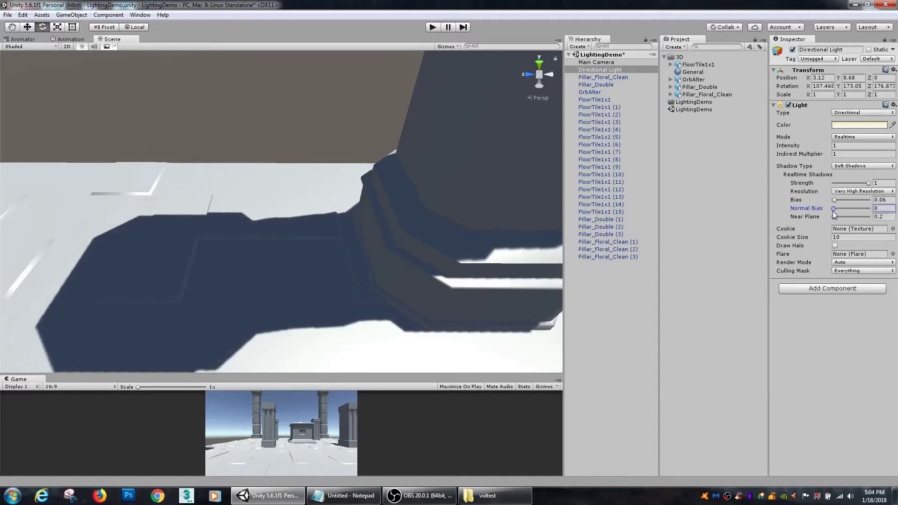
{"action": "left_click_drag", "start_coordinate": [307, 285], "coordinate": [386, 194], "text": "alt"}
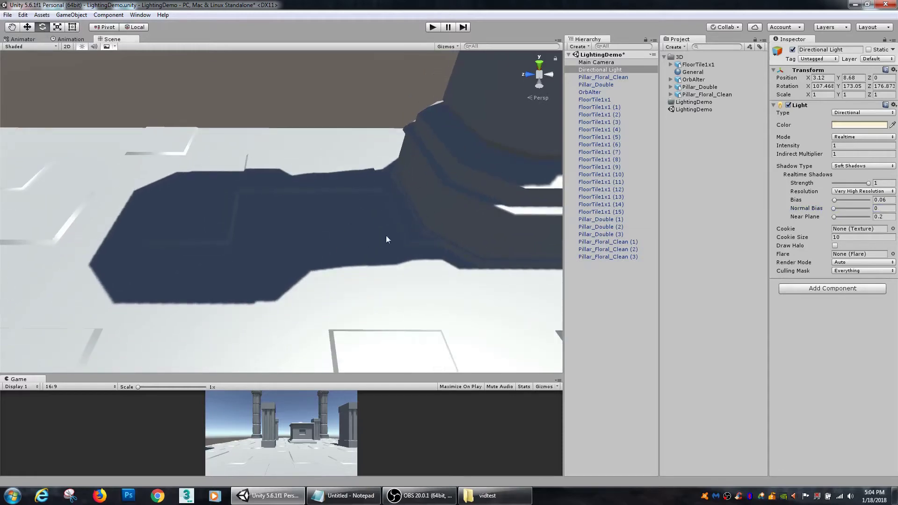
Try a shadow Near Plane of 1.8 on the Directional Light and settle on 0.1, checking the shadows across the temple.
{"action": "left_click_drag", "start_coordinate": [438, 209], "coordinate": [619, 249], "text": "alt"}
{"action": "left_click_drag", "start_coordinate": [834, 216], "coordinate": [812, 226]}
{"action": "mouse_move", "coordinate": [327, 243]}
{"action": "left_mouse_down", "text": "alt"}
{"action": "mouse_move", "coordinate": [278, 225]}
{"action": "mouse_move", "coordinate": [328, 229]}
{"action": "left_mouse_up", "text": "alt"}
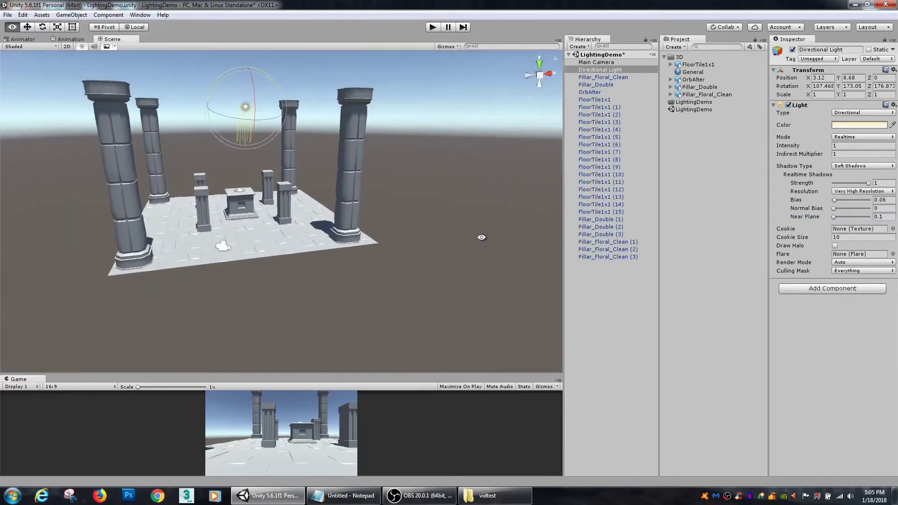
{"action": "mouse_move", "coordinate": [834, 216]}
{"action": "left_mouse_down"}
{"action": "mouse_move", "coordinate": [888, 220]}
{"action": "mouse_move", "coordinate": [842, 226]}
{"action": "left_mouse_up"}
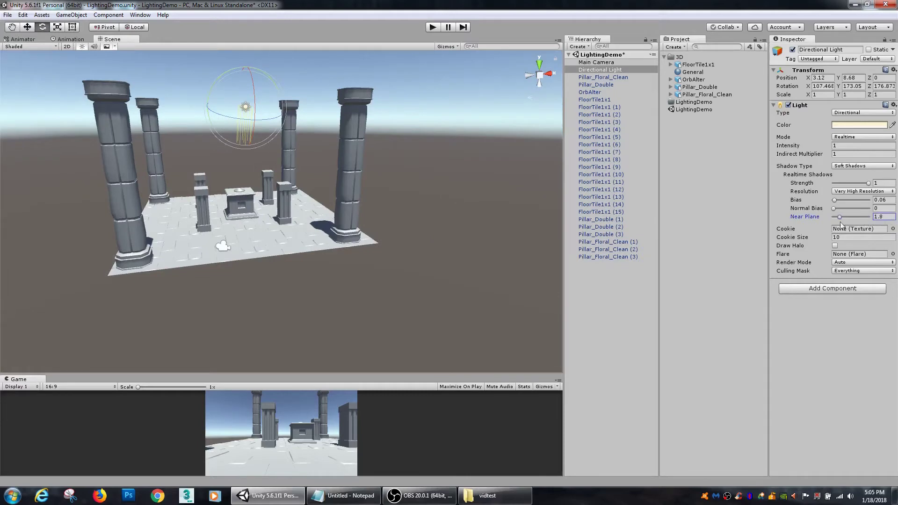
{"action": "right_click_drag", "start_coordinate": [459, 244], "coordinate": [478, 247], "text": "alt"}
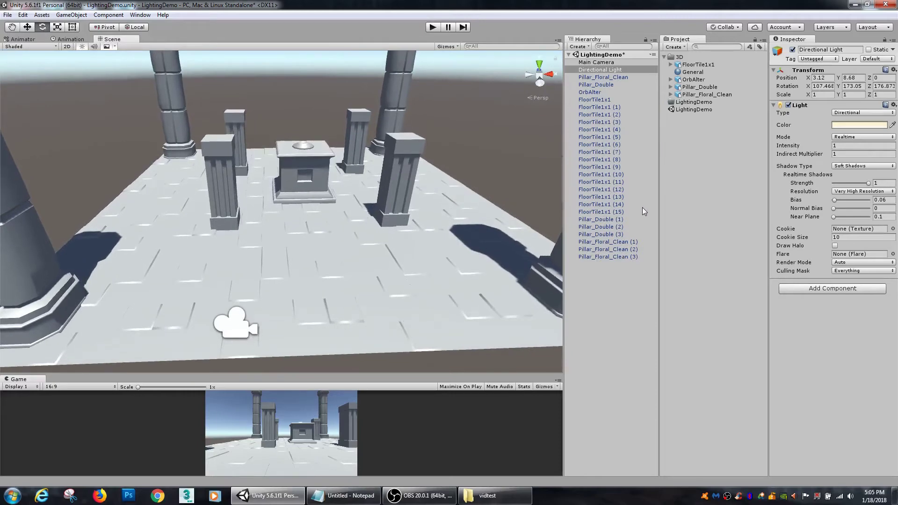
Assign the Default-Particle texture as the Directional Light's cookie and view its pattern on the temple floor.
{"action": "left_click", "coordinate": [892, 229]}
{"action": "left_click", "coordinate": [476, 220]}
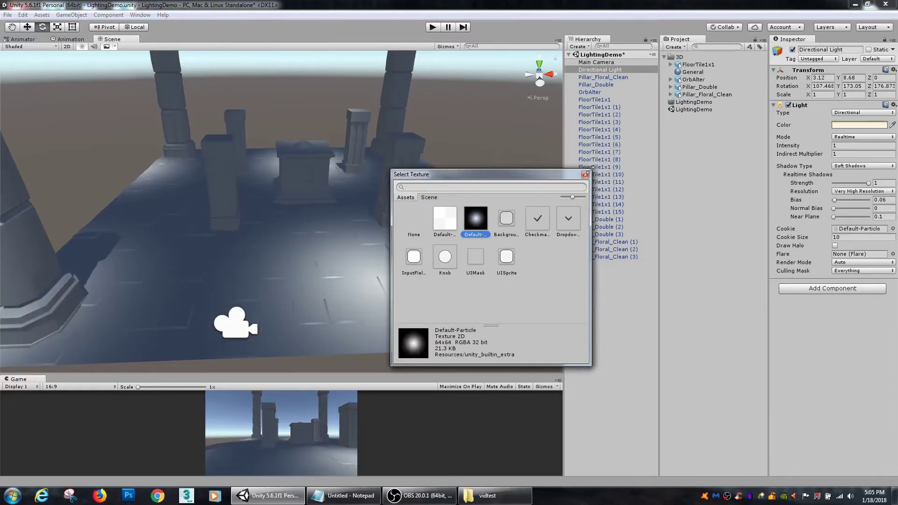
{"action": "left_click", "coordinate": [437, 121]}
{"action": "left_click_drag", "start_coordinate": [438, 121], "coordinate": [367, 234], "text": "alt"}
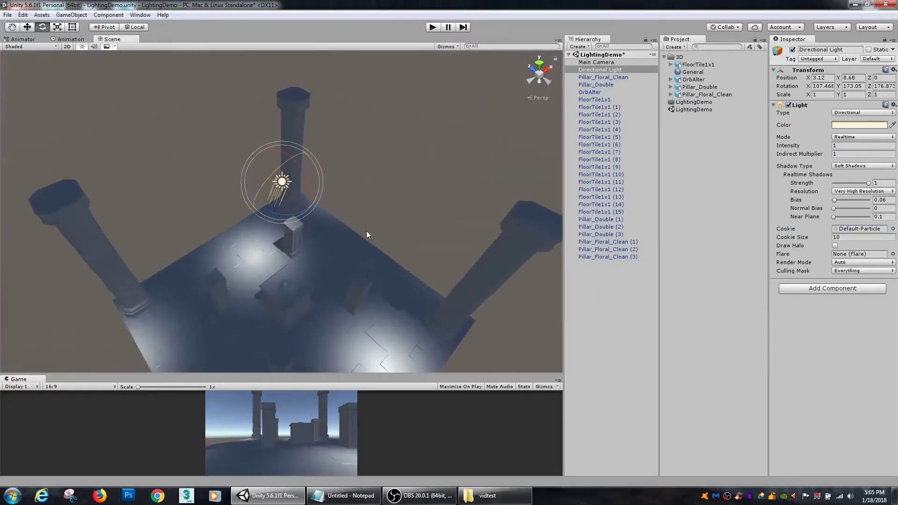
Rotate the Directional Light to about X 118.8, Y 154.8, Z 158.3, shifting the cookie pattern across the temple floor.
{"action": "left_click_drag", "start_coordinate": [267, 181], "coordinate": [237, 197]}
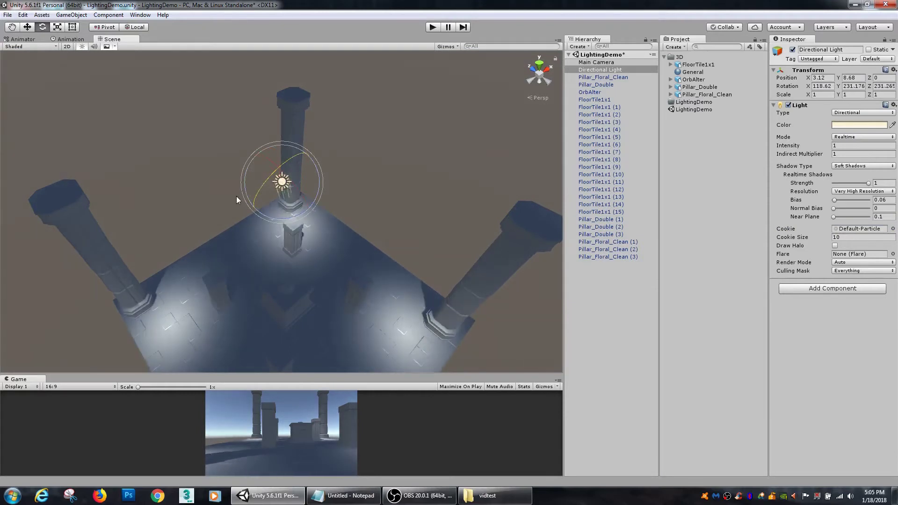
{"action": "middle_click_drag", "start_coordinate": [335, 239], "coordinate": [342, 235]}
{"action": "left_click_drag", "start_coordinate": [342, 235], "coordinate": [349, 149], "text": "alt"}
{"action": "left_click_drag", "start_coordinate": [306, 96], "coordinate": [376, 133]}
{"action": "left_click_drag", "start_coordinate": [288, 103], "coordinate": [332, 122]}
{"action": "left_click_drag", "start_coordinate": [395, 160], "coordinate": [269, 141], "text": "alt"}
{"action": "left_click_drag", "start_coordinate": [393, 257], "coordinate": [459, 234], "text": "alt"}
{"action": "mouse_move", "coordinate": [298, 164]}
{"action": "left_mouse_down"}
{"action": "mouse_move", "coordinate": [306, 200]}
{"action": "mouse_move", "coordinate": [321, 214]}
{"action": "mouse_move", "coordinate": [304, 159]}
{"action": "left_mouse_up"}
{"action": "left_click_drag", "start_coordinate": [291, 127], "coordinate": [306, 128]}
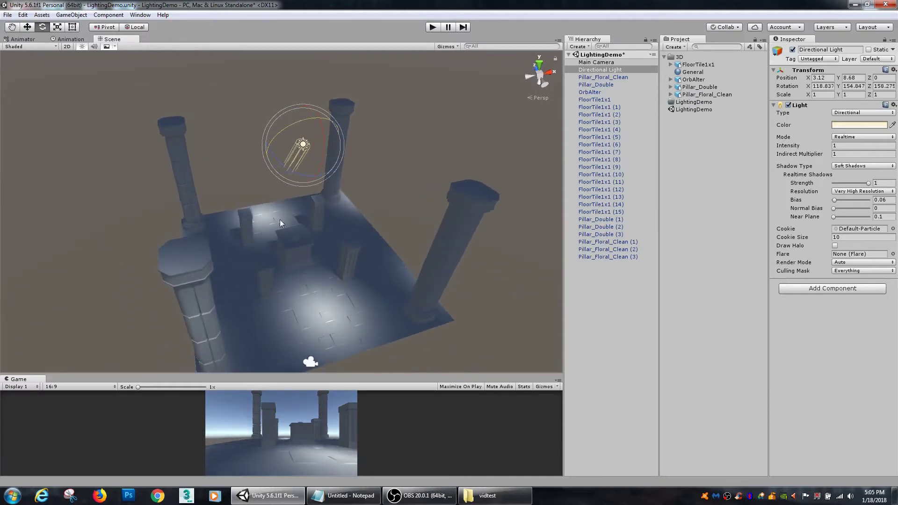
Adjust the Directional Light's Cookie Size, trying 1.19 and settling on 4.07, and review the available cookie textures.
{"action": "left_click_drag", "start_coordinate": [807, 234], "coordinate": [699, 262]}
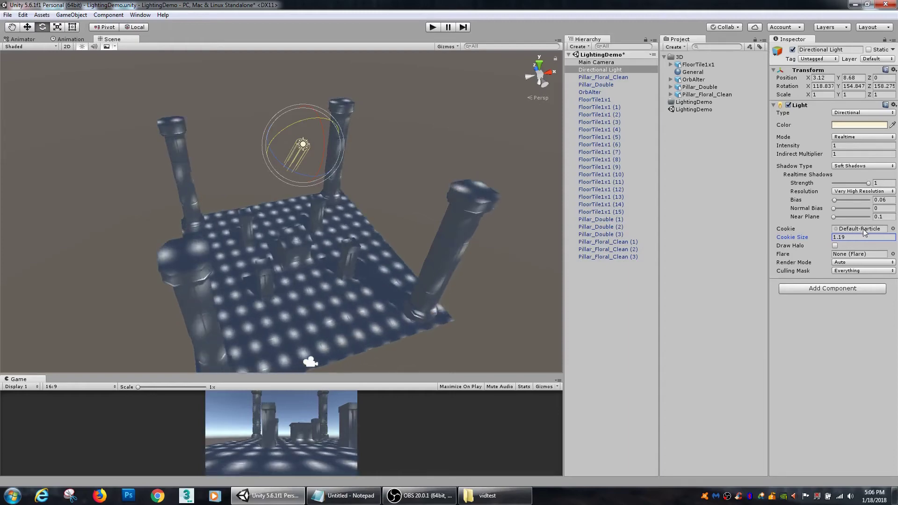
{"action": "left_click_drag", "start_coordinate": [820, 237], "coordinate": [840, 240]}
{"action": "left_click", "coordinate": [893, 229]}
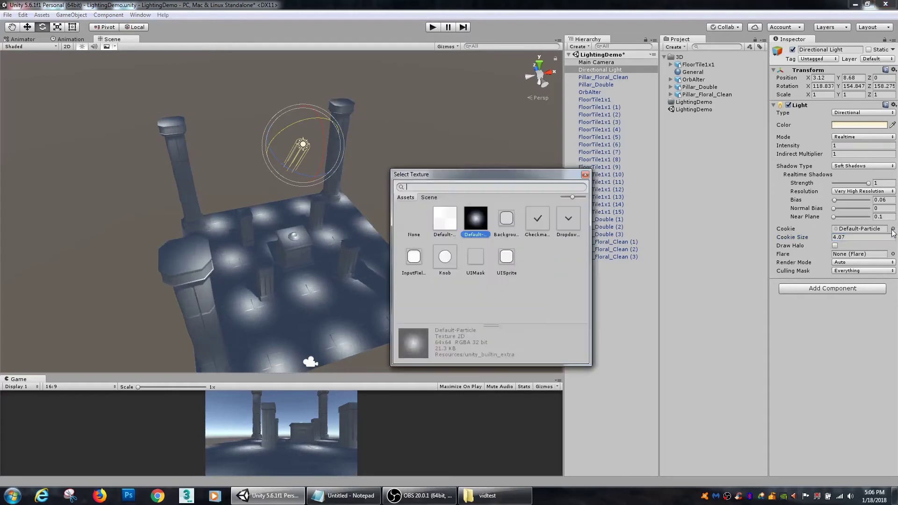
{"action": "left_click", "coordinate": [585, 174]}
Enable Draw Halo on the Directional Light, inspect the halo from several angles, and disable it again.
{"action": "left_click", "coordinate": [835, 246]}
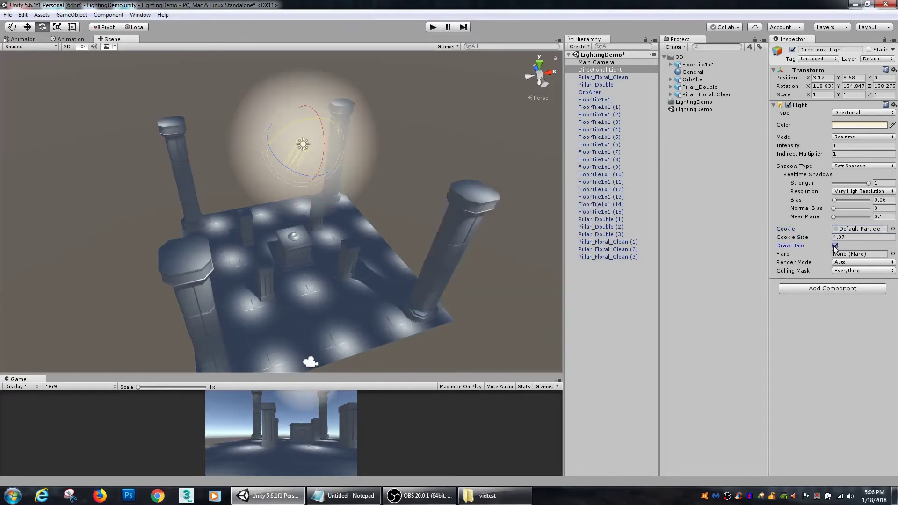
{"action": "left_click_drag", "start_coordinate": [319, 211], "coordinate": [469, 242], "text": "alt"}
{"action": "left_click_drag", "start_coordinate": [353, 124], "coordinate": [308, 175], "text": "alt"}
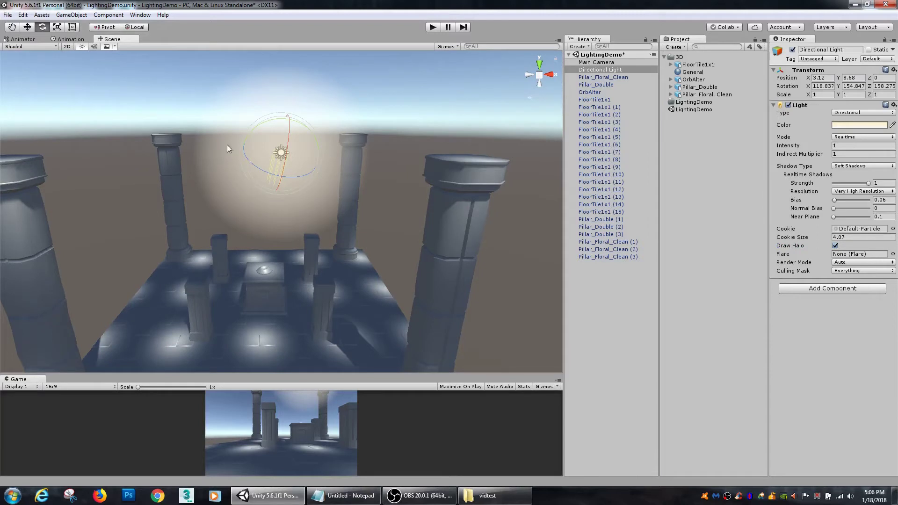
{"action": "left_click", "coordinate": [835, 246]}
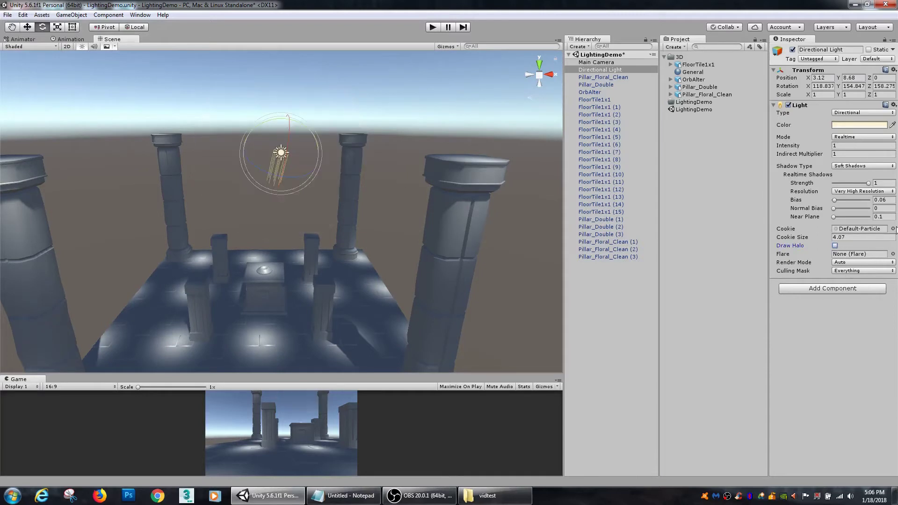
Set the Directional Light's cookie texture to None and check which flares are available.
{"action": "left_click", "coordinate": [893, 229]}
{"action": "left_click", "coordinate": [413, 223]}
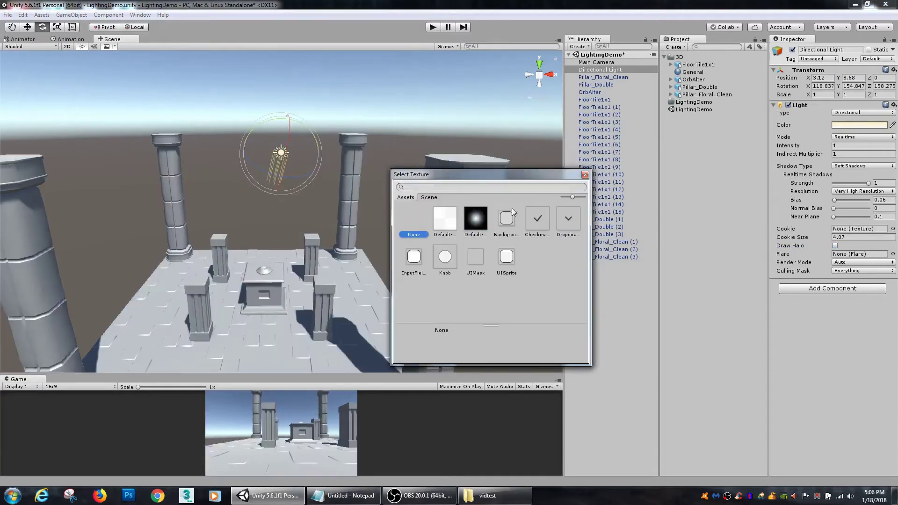
{"action": "left_click", "coordinate": [583, 175]}
{"action": "left_click", "coordinate": [892, 254]}
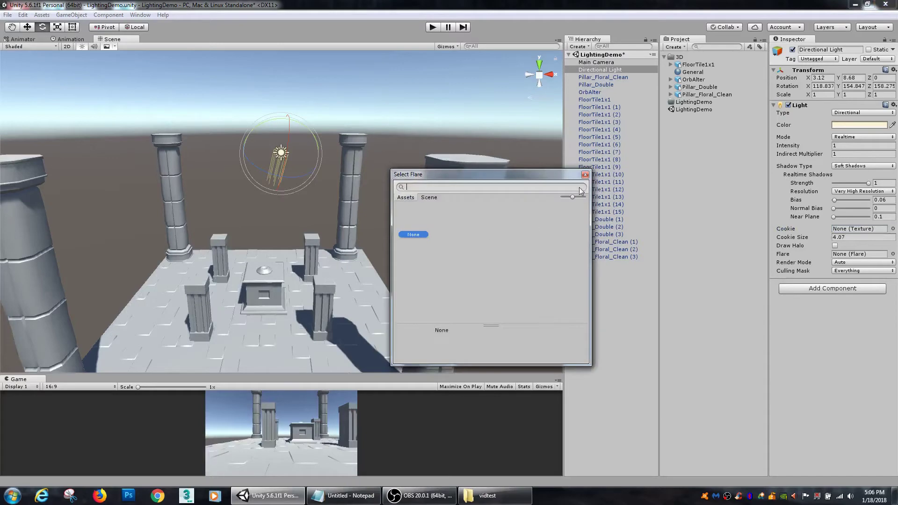
{"action": "left_click", "coordinate": [584, 174]}
Move the Directional Light along the global Z axis to about -1.92 and compare the scene's lighting.
{"action": "left_click_drag", "start_coordinate": [397, 220], "coordinate": [358, 242], "text": "alt"}
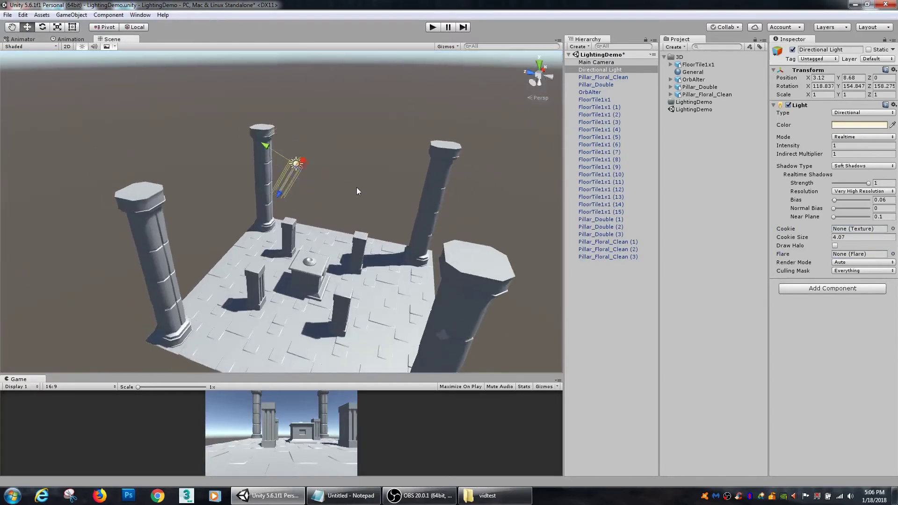
{"action": "left_click_drag", "start_coordinate": [410, 201], "coordinate": [381, 178], "text": "alt"}
{"action": "key", "text": "x"}
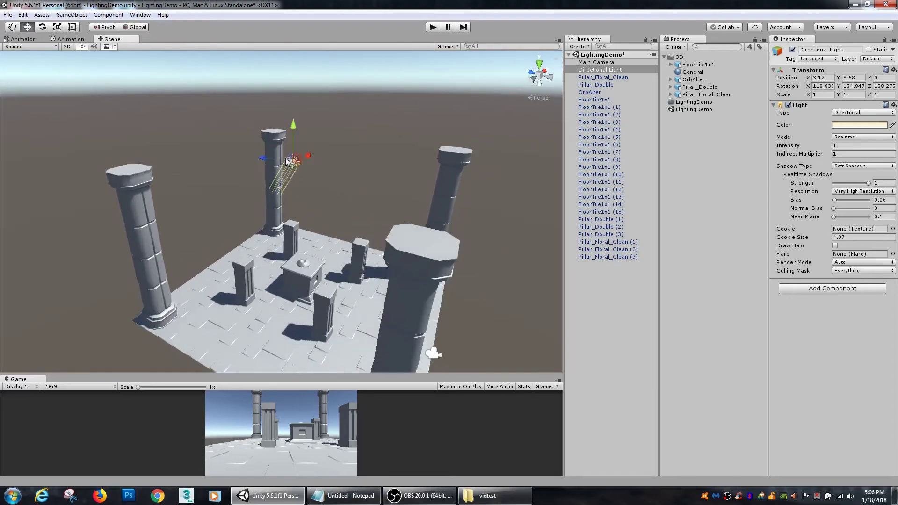
{"action": "left_click_drag", "start_coordinate": [262, 161], "coordinate": [291, 166]}
{"action": "left_click_drag", "start_coordinate": [291, 166], "coordinate": [363, 179], "text": "alt"}
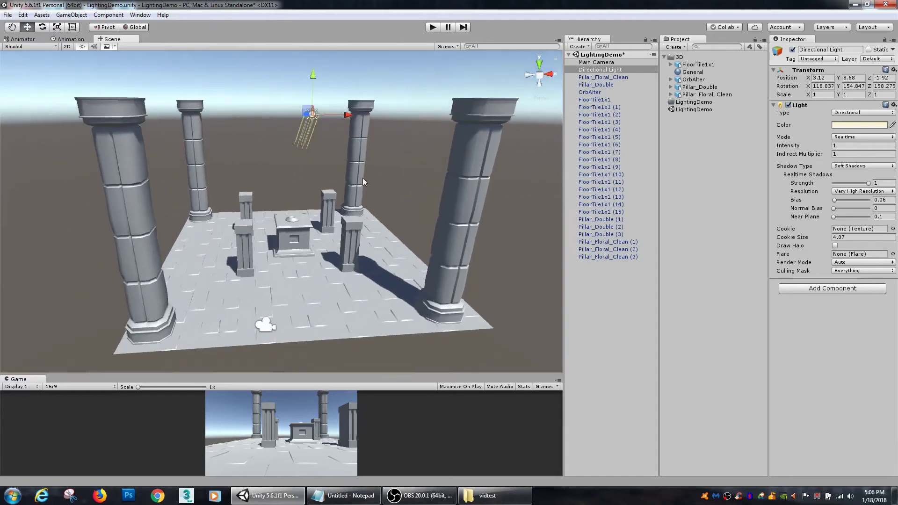
Review the Directional Light's Render Mode options, keeping Auto, and exclude the TransparentFX layer from its Culling Mask.
{"action": "left_click", "coordinate": [863, 266]}
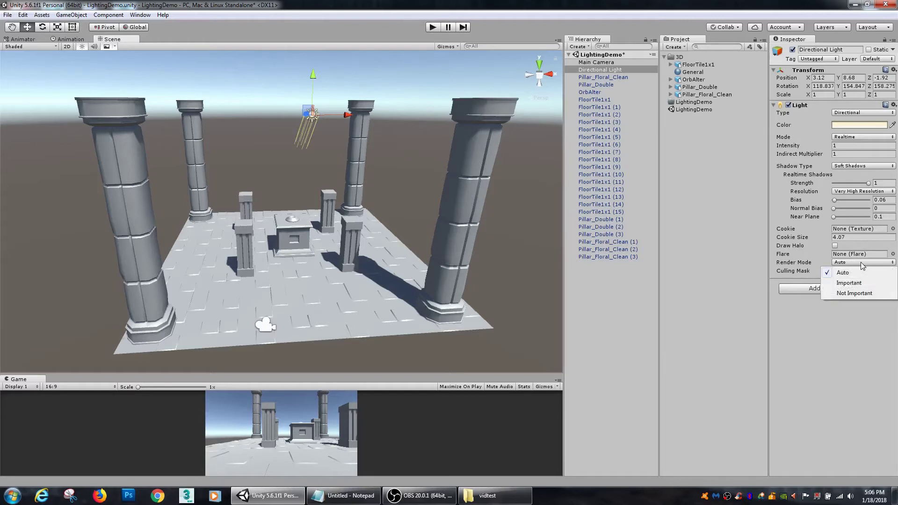
{"action": "left_click", "coordinate": [848, 345]}
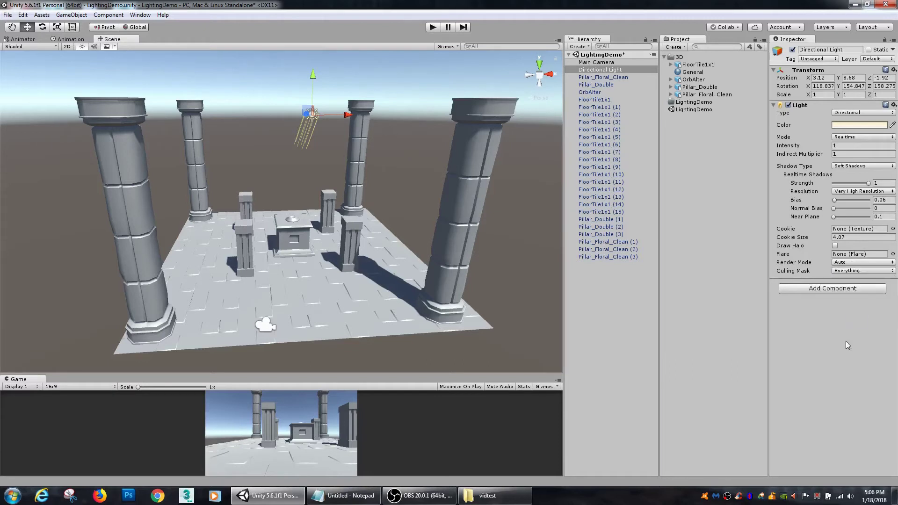
{"action": "left_click", "coordinate": [847, 271]}
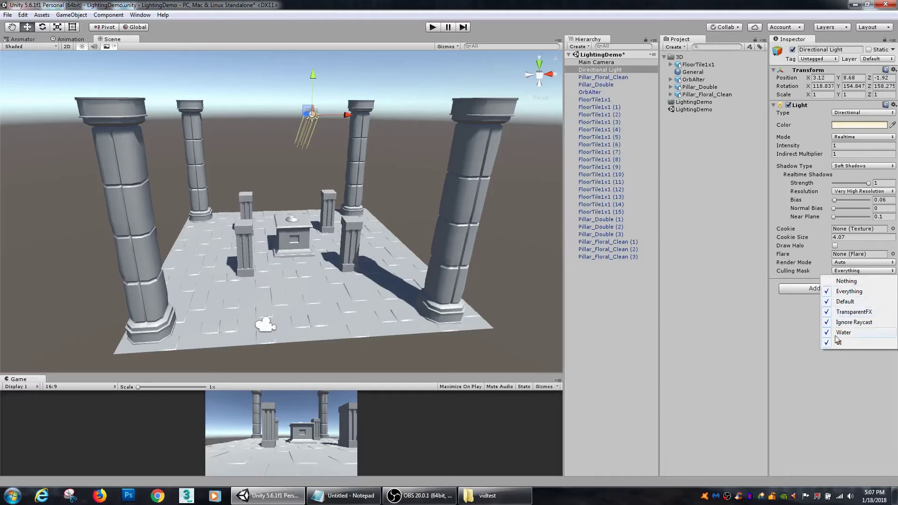
{"action": "left_click", "coordinate": [837, 312]}
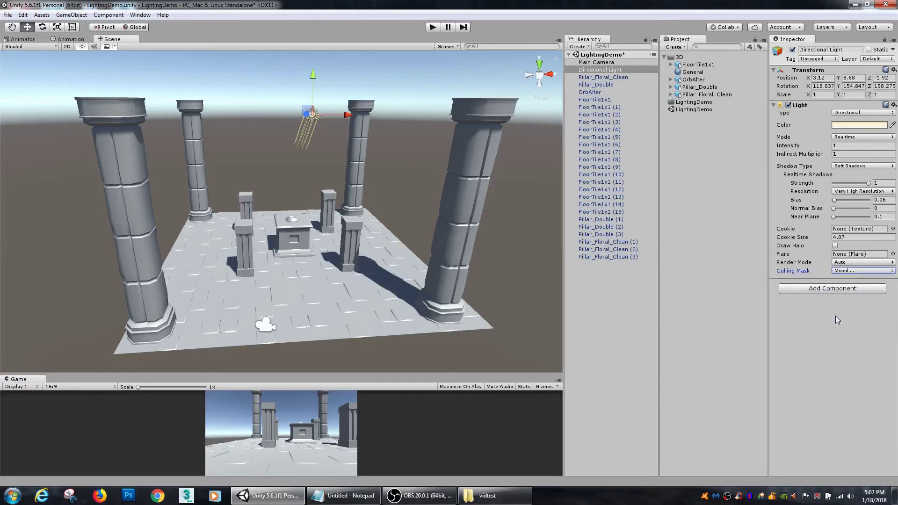
Assign the front corner pillar Pillar_Floral_Clean (2) to the TransparentFX layer and inspect its lighting from several angles.
{"action": "left_click", "coordinate": [460, 231]}
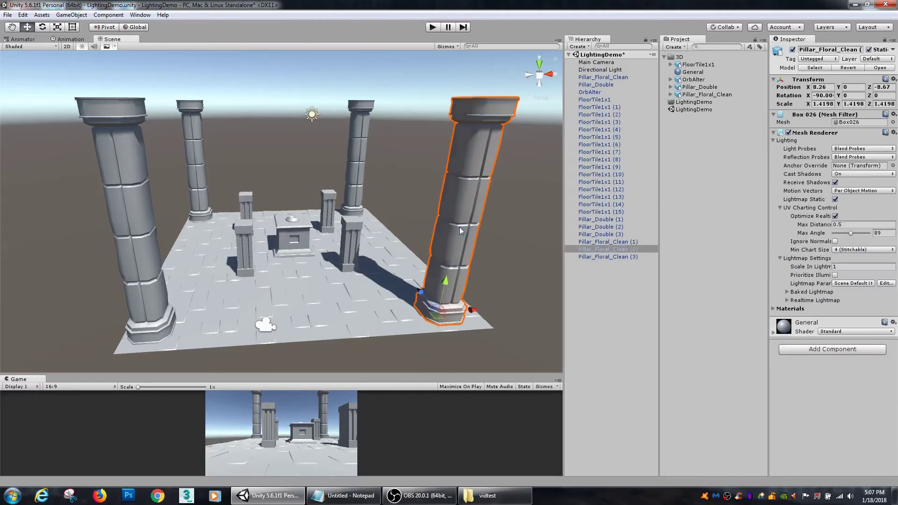
{"action": "left_click", "coordinate": [883, 59]}
{"action": "left_click", "coordinate": [854, 80]}
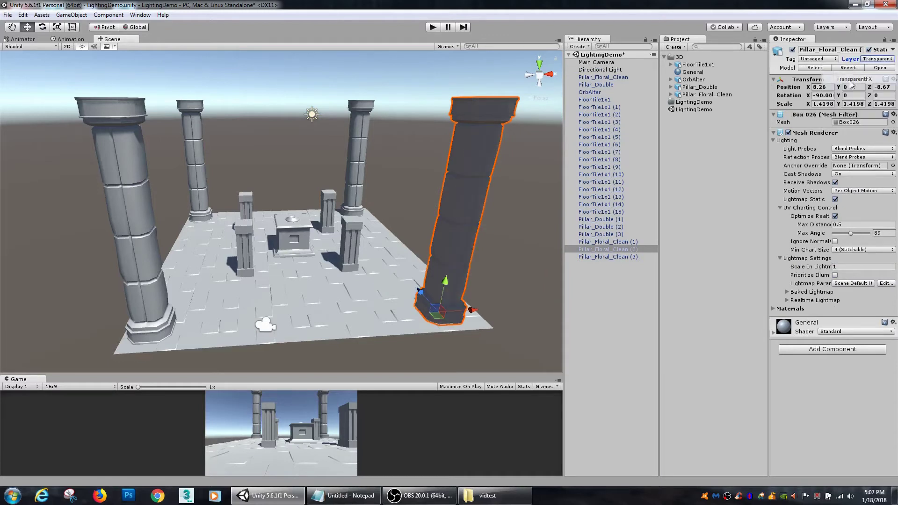
{"action": "left_click", "coordinate": [603, 327]}
{"action": "left_click_drag", "start_coordinate": [397, 178], "coordinate": [413, 163], "text": "alt"}
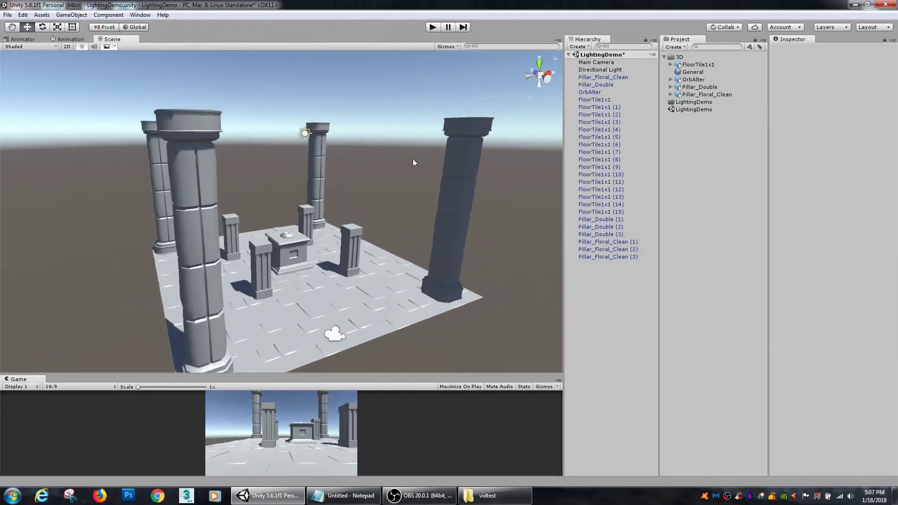
{"action": "left_click_drag", "start_coordinate": [458, 197], "coordinate": [403, 196], "text": "alt"}
{"action": "left_click_drag", "start_coordinate": [418, 145], "coordinate": [427, 205], "text": "alt"}
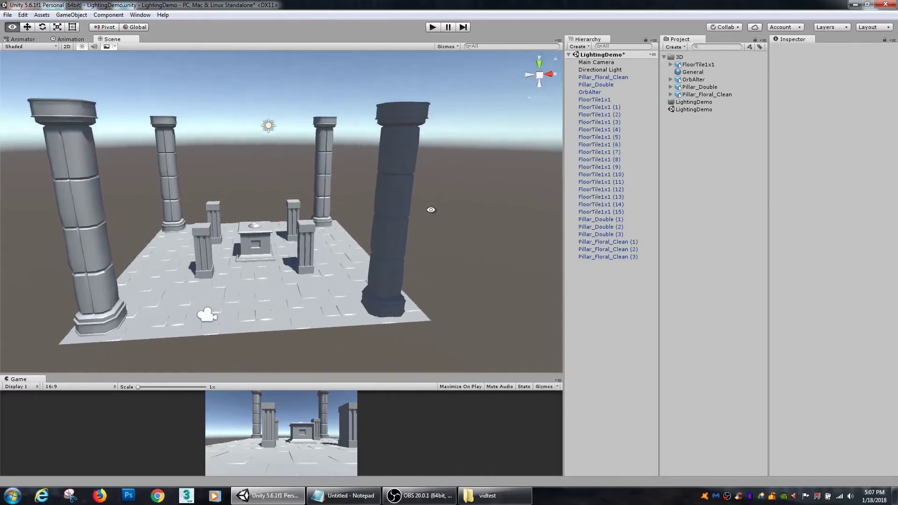
Return the front corner pillar Pillar_Floral_Clean (2) to the Default layer and deselect it.
{"action": "left_click", "coordinate": [373, 222]}
{"action": "left_click", "coordinate": [876, 59]}
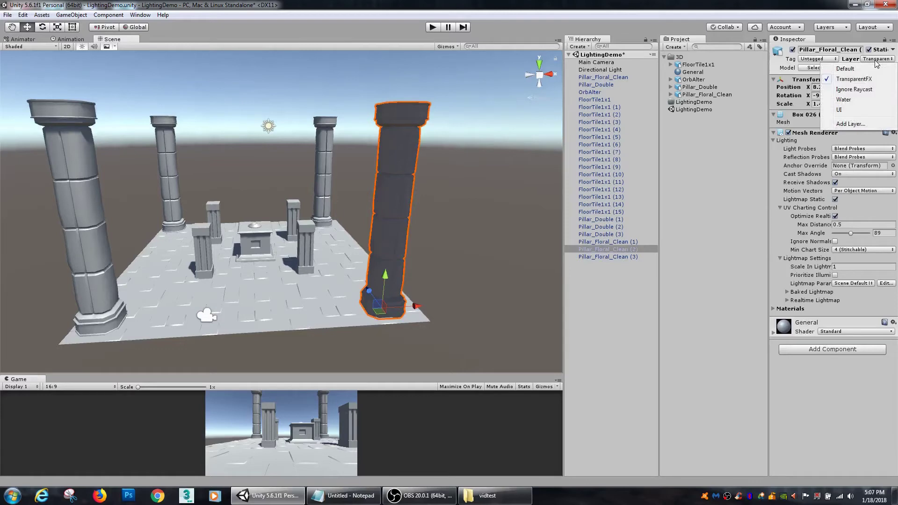
{"action": "left_click", "coordinate": [859, 69]}
{"action": "left_click", "coordinate": [603, 317]}
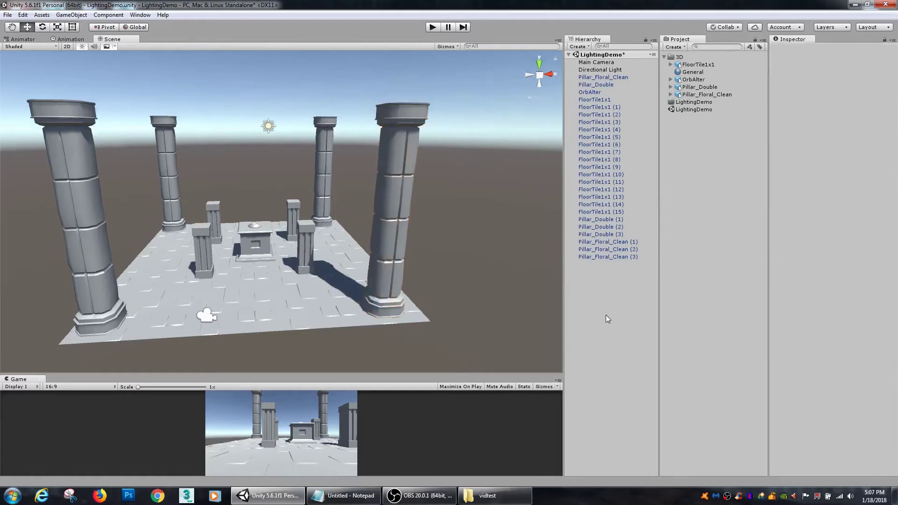
Select the Directional Light and set its Culling Mask to Everything.
{"action": "left_click_drag", "start_coordinate": [383, 260], "coordinate": [291, 132], "text": "alt"}
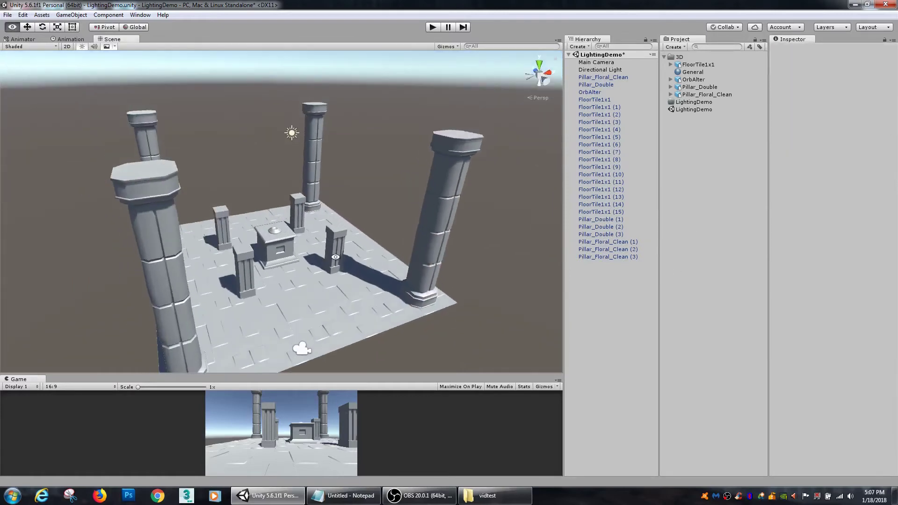
{"action": "left_click", "coordinate": [291, 133]}
{"action": "left_click_drag", "start_coordinate": [360, 197], "coordinate": [413, 165], "text": "alt"}
{"action": "left_click_drag", "start_coordinate": [342, 202], "coordinate": [357, 283], "text": "alt"}
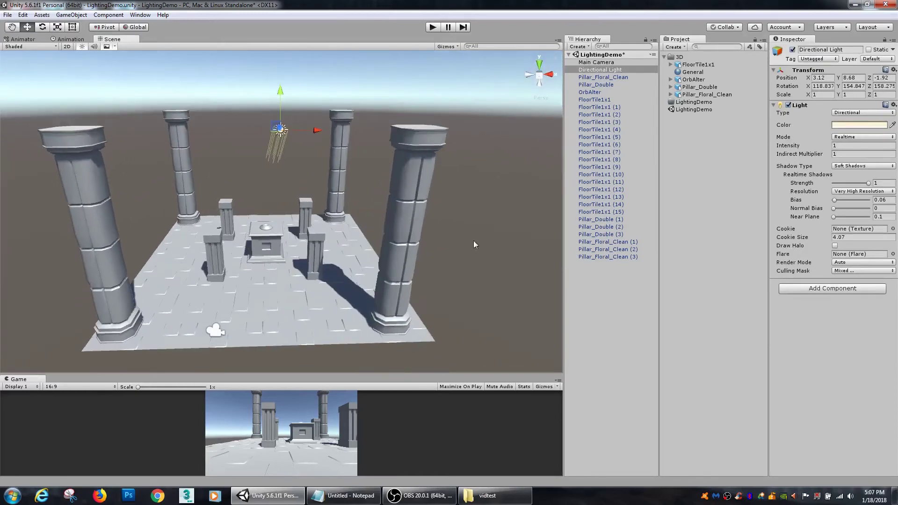
{"action": "left_click", "coordinate": [848, 270]}
{"action": "left_click", "coordinate": [849, 287]}
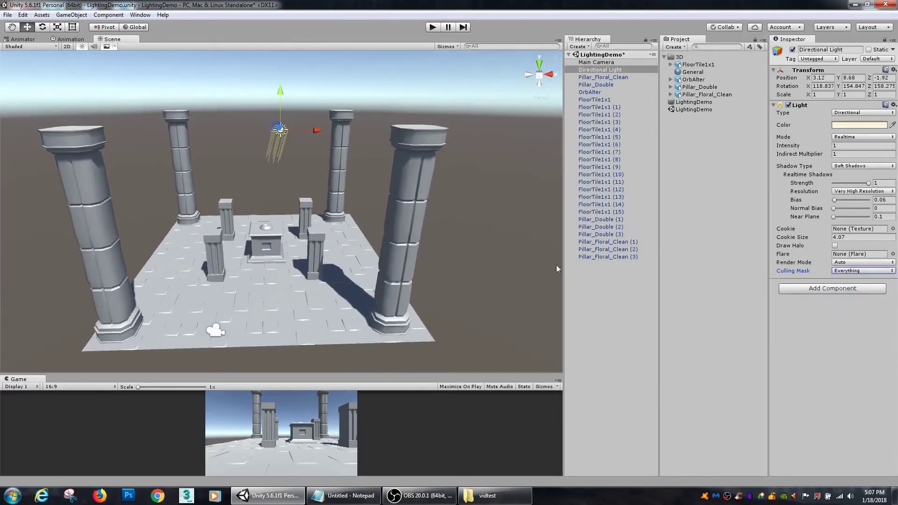
Deselect the Directional Light and save the LightingDemo scene.
{"action": "left_click", "coordinate": [643, 326]}
{"action": "left_click_drag", "start_coordinate": [147, 267], "coordinate": [299, 266], "text": "alt"}
{"action": "key", "text": "ctrl+s"}
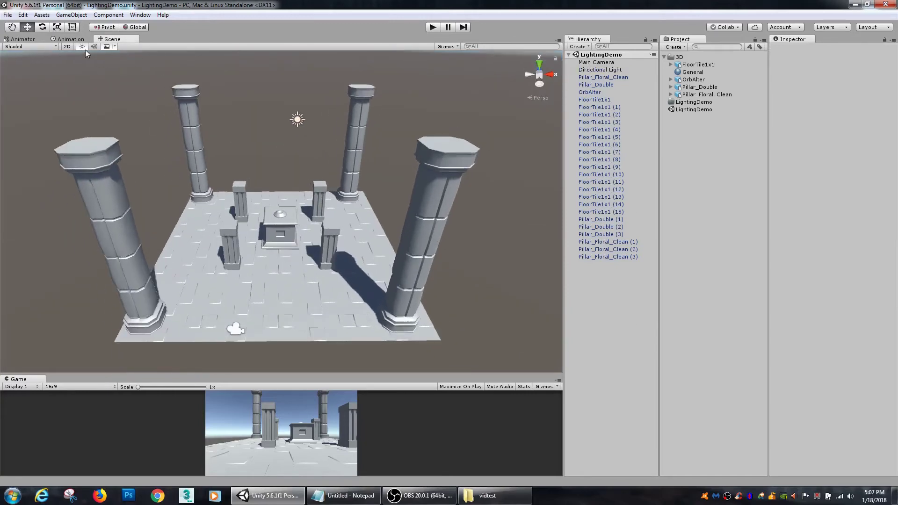
Add a Point Light to the scene and place it at about X -0.89, Y 4.29, Z -4.94.
{"action": "left_click", "coordinate": [70, 15]}
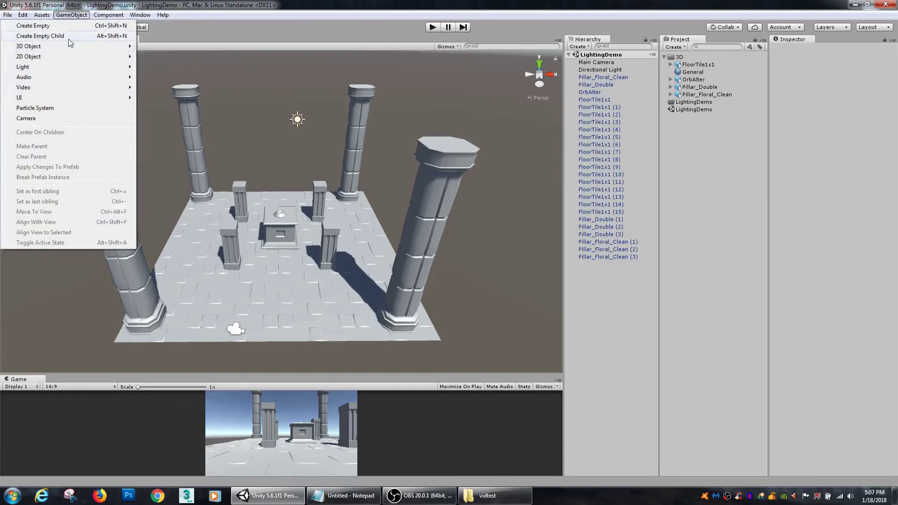
{"action": "mouse_move", "coordinate": [70, 67]}
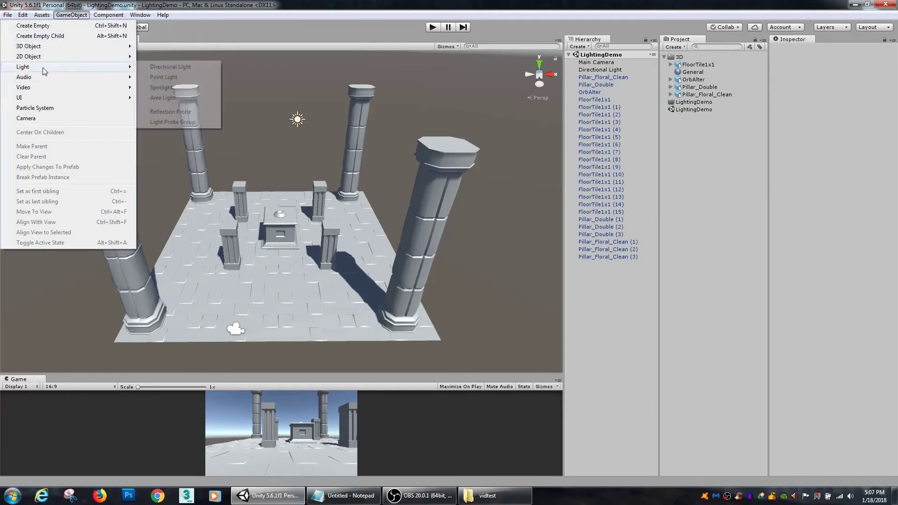
{"action": "left_click", "coordinate": [166, 78]}
{"action": "left_click_drag", "start_coordinate": [290, 228], "coordinate": [233, 221]}
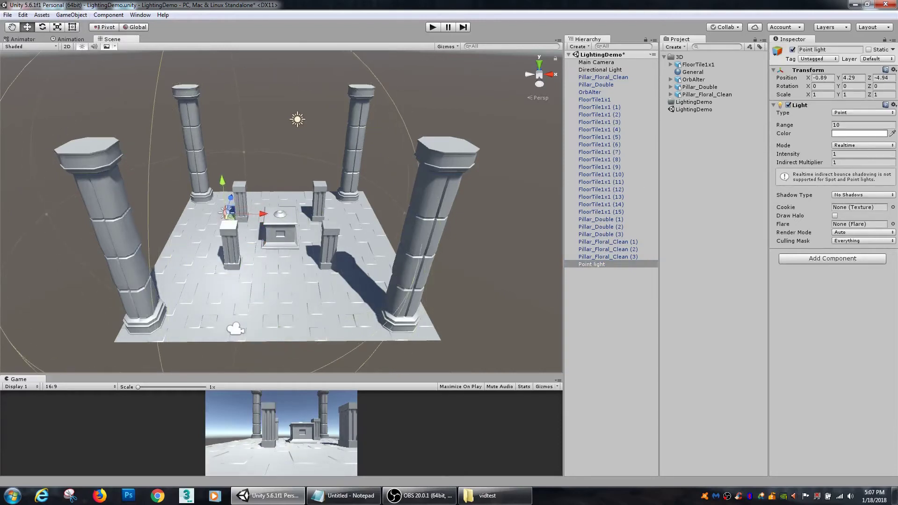
Set the Point light's Color to red and inspect its tint on the floor and the small pillars.
{"action": "left_click", "coordinate": [865, 134]}
{"action": "left_click_drag", "start_coordinate": [688, 182], "coordinate": [751, 177]}
{"action": "left_click", "coordinate": [767, 156]}
{"action": "middle_click_drag", "start_coordinate": [255, 232], "coordinate": [333, 211]}
{"action": "scroll", "coordinate": [333, 211], "scroll_direction": "up", "scroll_amount": 5}
{"action": "left_click_drag", "start_coordinate": [367, 222], "coordinate": [328, 213], "text": "alt"}
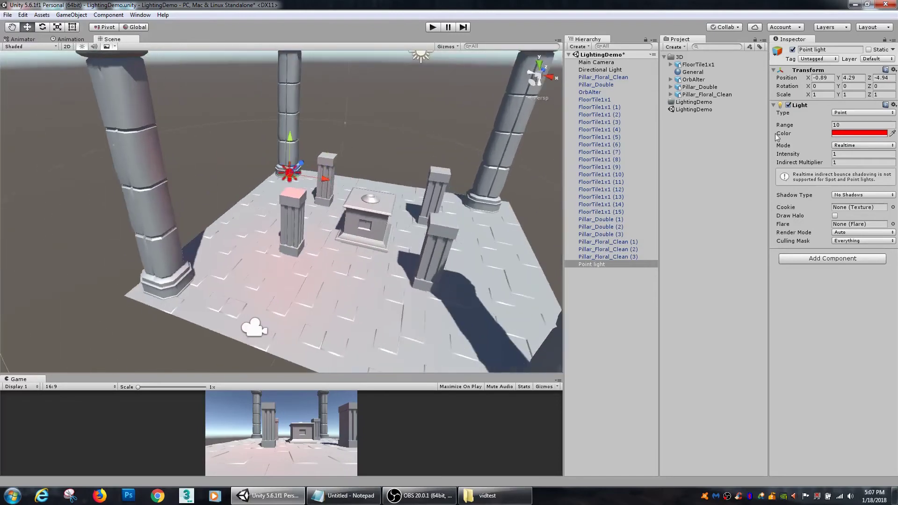
Set the Point light's Range to about 5.04 and its Intensity to 44.83.
{"action": "left_click_drag", "start_coordinate": [824, 124], "coordinate": [736, 142]}
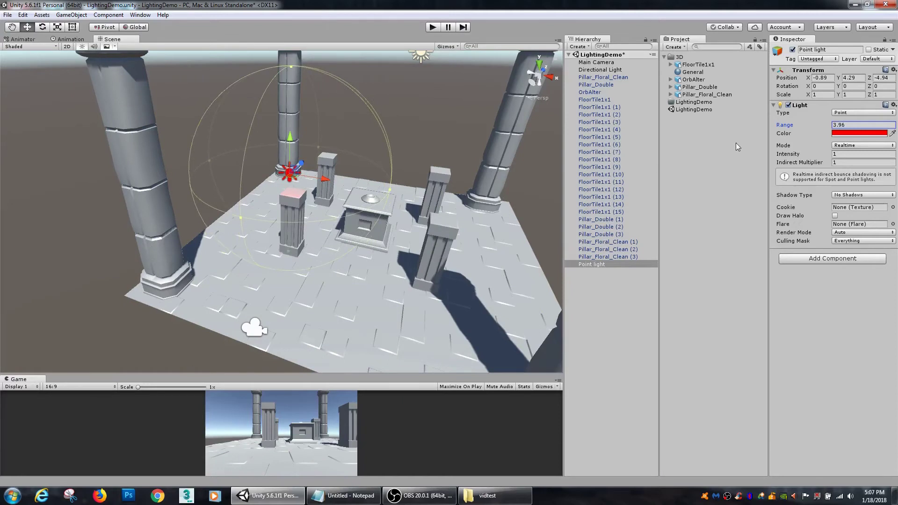
{"action": "middle_click_drag", "start_coordinate": [407, 194], "coordinate": [407, 208]}
{"action": "left_click_drag", "start_coordinate": [377, 216], "coordinate": [411, 215]}
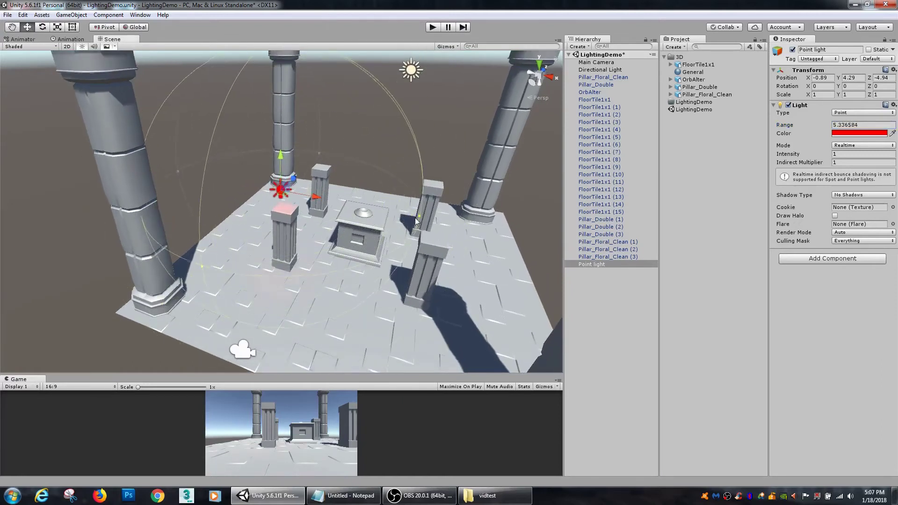
{"action": "left_click_drag", "start_coordinate": [821, 156], "coordinate": [91, 174]}
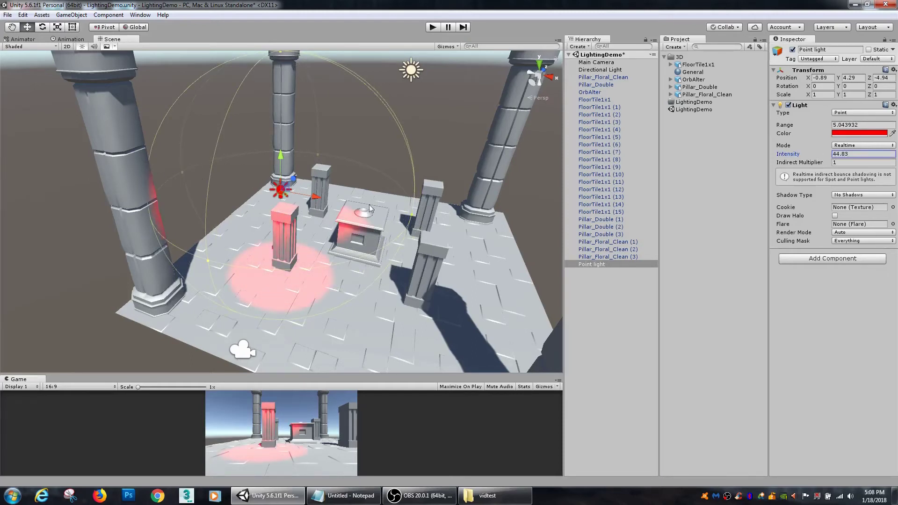
Move the Point light to just behind the altar, at about X 2.28, Y 4.01, Z -1.93.
{"action": "left_click_drag", "start_coordinate": [308, 199], "coordinate": [369, 200]}
{"action": "left_click_drag", "start_coordinate": [374, 159], "coordinate": [374, 168]}
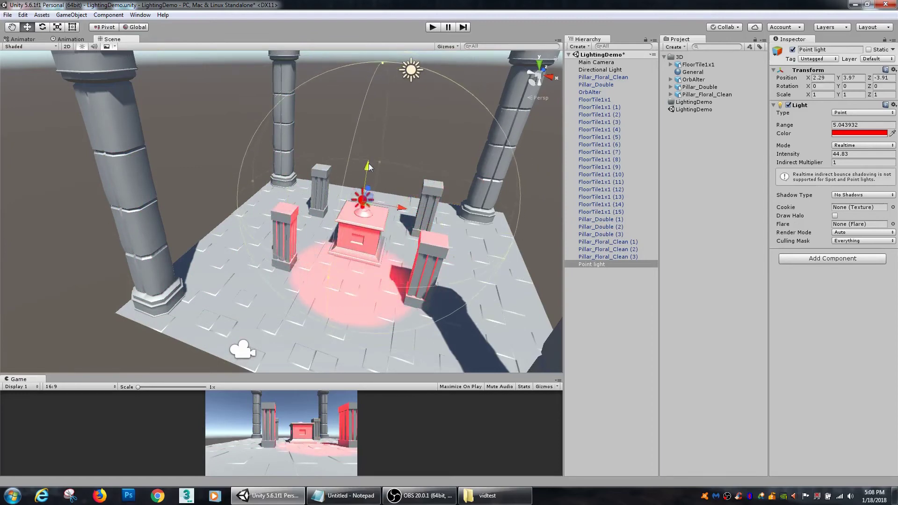
{"action": "left_click_drag", "start_coordinate": [405, 210], "coordinate": [405, 208]}
{"action": "left_click_drag", "start_coordinate": [443, 196], "coordinate": [411, 188], "text": "alt"}
Set the Point light's Range to 6.59 and inspect how far its glow reaches.
{"action": "left_click_drag", "start_coordinate": [822, 129], "coordinate": [94, 120]}
{"action": "left_click_drag", "start_coordinate": [171, 122], "coordinate": [852, 148]}
{"action": "left_click_drag", "start_coordinate": [459, 196], "coordinate": [433, 187], "text": "alt"}
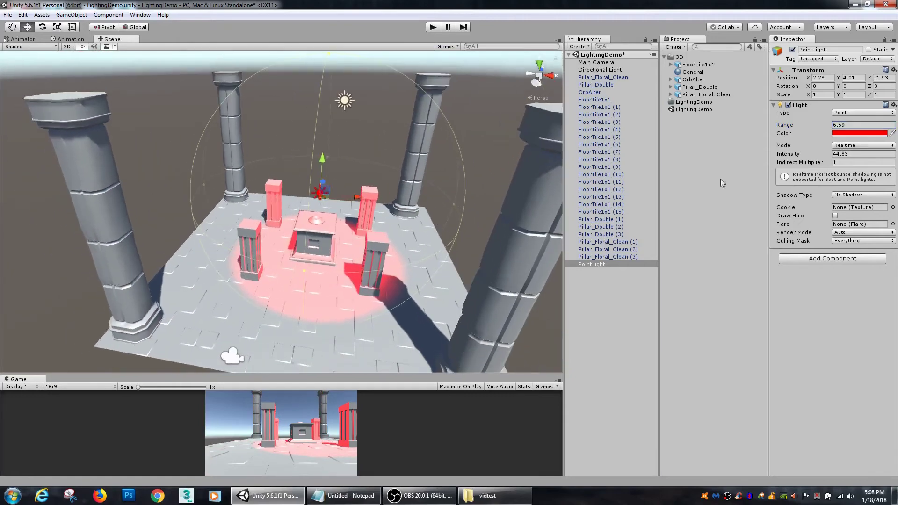
Try a different Intensity on the Point light, undo the change, and keep the Range at 6.59.
{"action": "left_click_drag", "start_coordinate": [828, 157], "coordinate": [561, 177]}
{"action": "key", "text": "ctrl+z"}
{"action": "left_click_drag", "start_coordinate": [815, 129], "coordinate": [820, 155]}
Set the Point light's Shadow Type to Hard Shadows and shift it to about X 2.19, Y 4.07, Z -1.93 to inspect the shadows.
{"action": "left_click", "coordinate": [853, 195]}
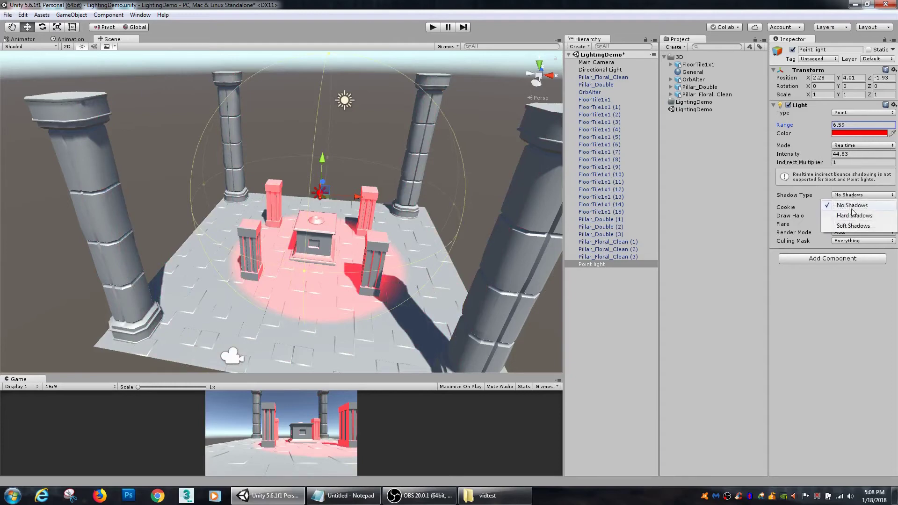
{"action": "left_click", "coordinate": [854, 210]}
{"action": "left_click_drag", "start_coordinate": [302, 271], "coordinate": [296, 239], "text": "alt"}
{"action": "left_click_drag", "start_coordinate": [441, 240], "coordinate": [435, 276], "text": "alt"}
{"action": "left_click_drag", "start_coordinate": [367, 187], "coordinate": [337, 188]}
{"action": "left_click_drag", "start_coordinate": [301, 156], "coordinate": [335, 184]}
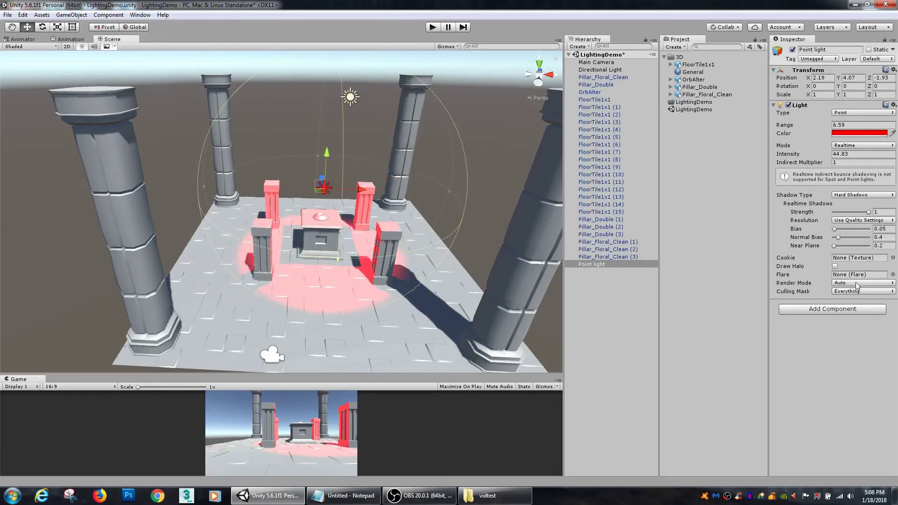
{"action": "left_click_drag", "start_coordinate": [307, 222], "coordinate": [293, 261], "text": "alt"}
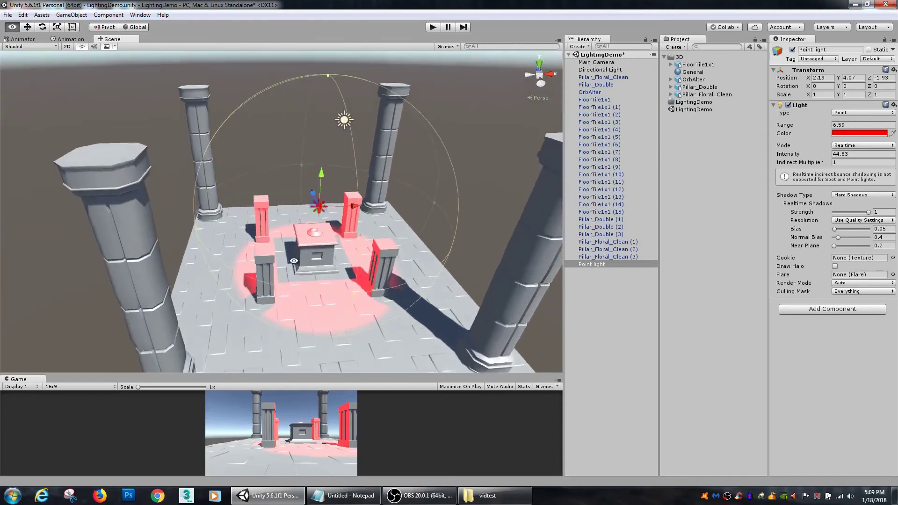
Replace the Point light with a Spotlight high above the altar, at about X 1.93, Y 8.68, Z -3.78.
{"action": "key", "text": "Delete"}
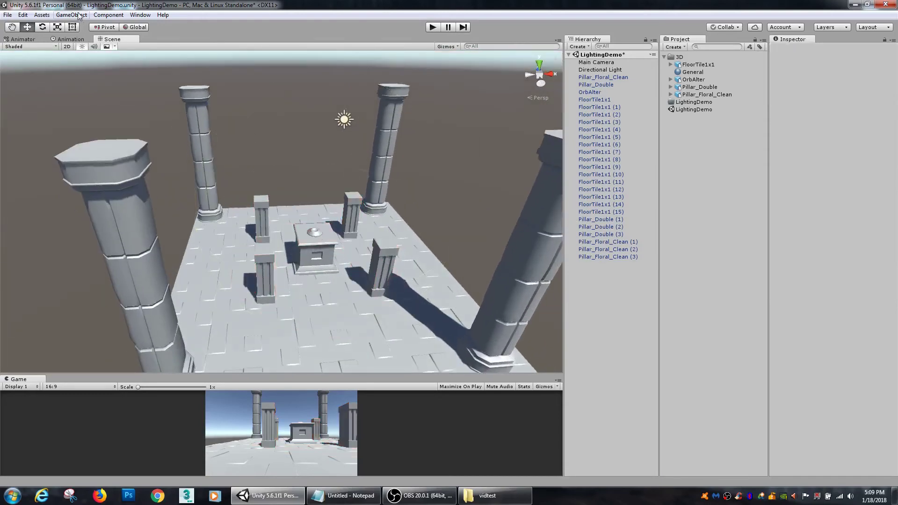
{"action": "left_click", "coordinate": [42, 14]}
{"action": "mouse_move", "coordinate": [71, 15]}
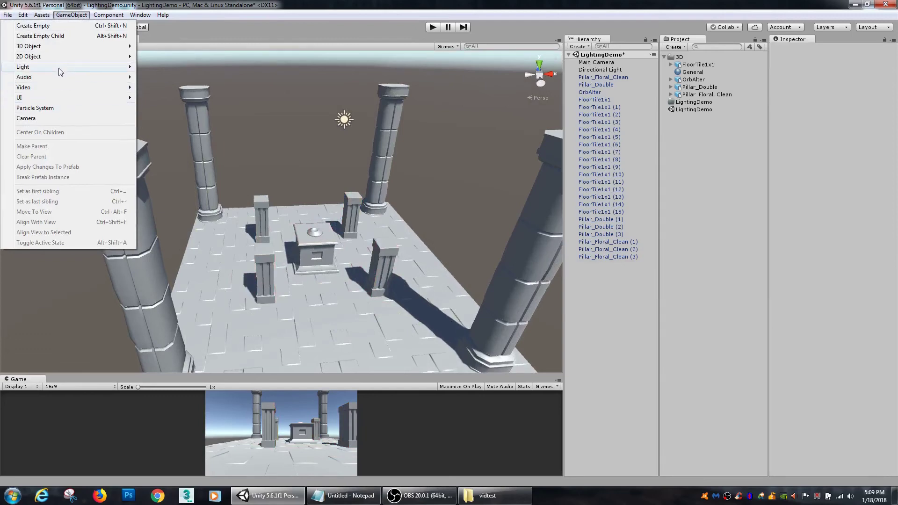
{"action": "mouse_move", "coordinate": [60, 73]}
{"action": "left_click", "coordinate": [187, 88]}
{"action": "left_click_drag", "start_coordinate": [329, 210], "coordinate": [340, 211]}
{"action": "left_click_drag", "start_coordinate": [340, 210], "coordinate": [403, 222], "text": "alt"}
{"action": "left_click_drag", "start_coordinate": [290, 193], "coordinate": [336, 122]}
{"action": "left_click_drag", "start_coordinate": [341, 150], "coordinate": [417, 146], "text": "alt"}
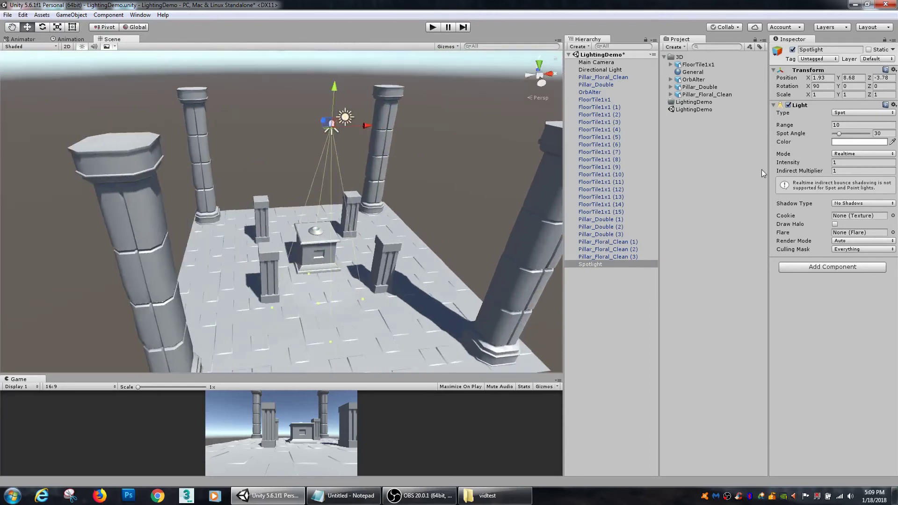
Set the Spotlight's Range to 28.53 and its Spot Angle to 73.
{"action": "left_click", "coordinate": [822, 129]}
{"action": "left_click_drag", "start_coordinate": [826, 130], "coordinate": [127, 145]}
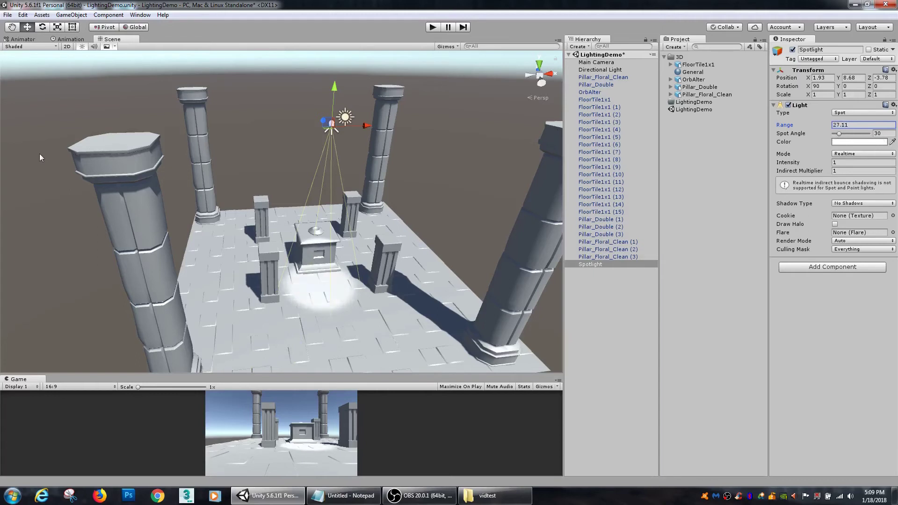
{"action": "mouse_move", "coordinate": [841, 135]}
{"action": "left_mouse_down"}
{"action": "mouse_move", "coordinate": [855, 136]}
{"action": "mouse_move", "coordinate": [842, 135]}
{"action": "mouse_move", "coordinate": [850, 142]}
{"action": "left_mouse_up"}
{"action": "middle_click_drag", "start_coordinate": [433, 241], "coordinate": [433, 232]}
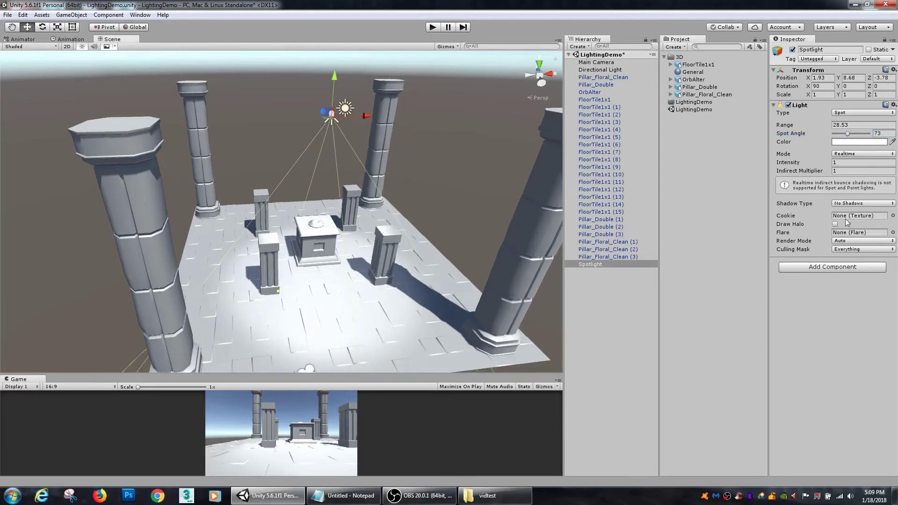
Assign the Default-Particle texture as the Spotlight's Cookie and set its Shadow Type to Hard Shadows.
{"action": "left_click", "coordinate": [893, 215]}
{"action": "left_click", "coordinate": [476, 221]}
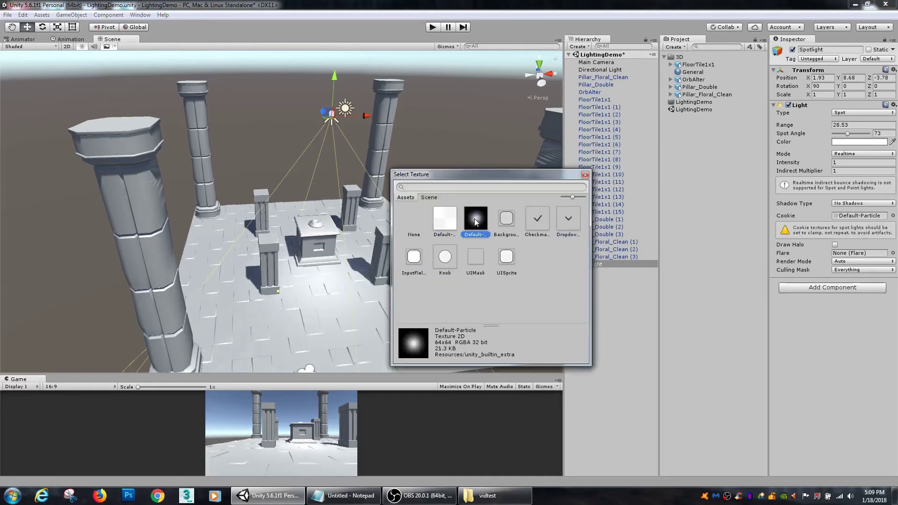
{"action": "left_click", "coordinate": [586, 174]}
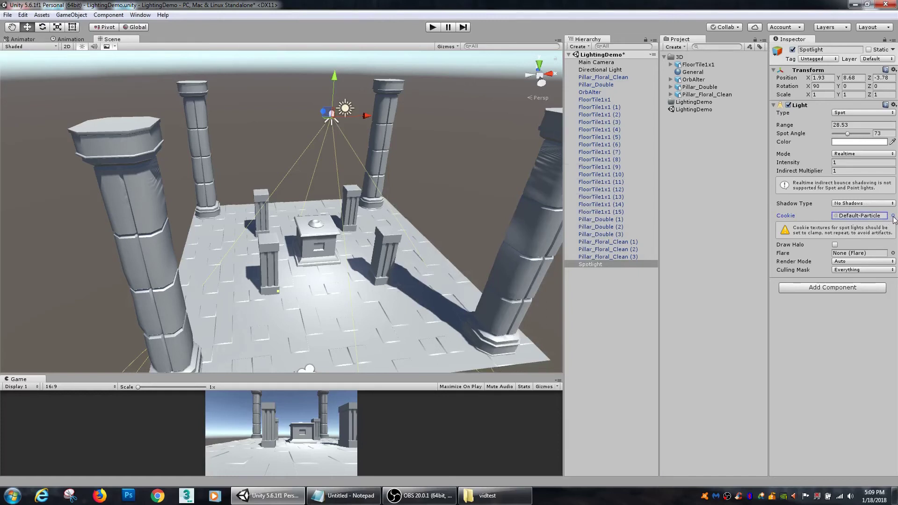
{"action": "left_click", "coordinate": [879, 204]}
{"action": "left_click", "coordinate": [856, 219]}
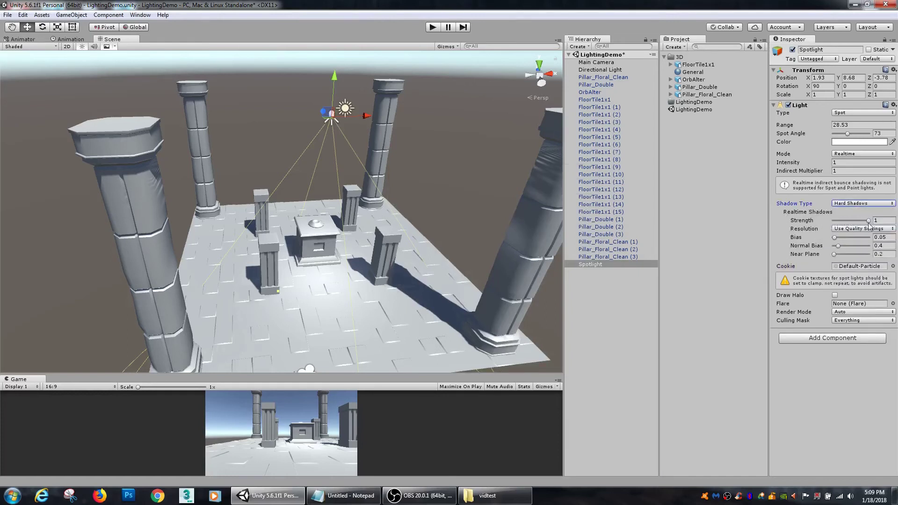
Set the Spotlight's Cookie back to None and its Shadow Type to No Shadows.
{"action": "left_click", "coordinate": [893, 266]}
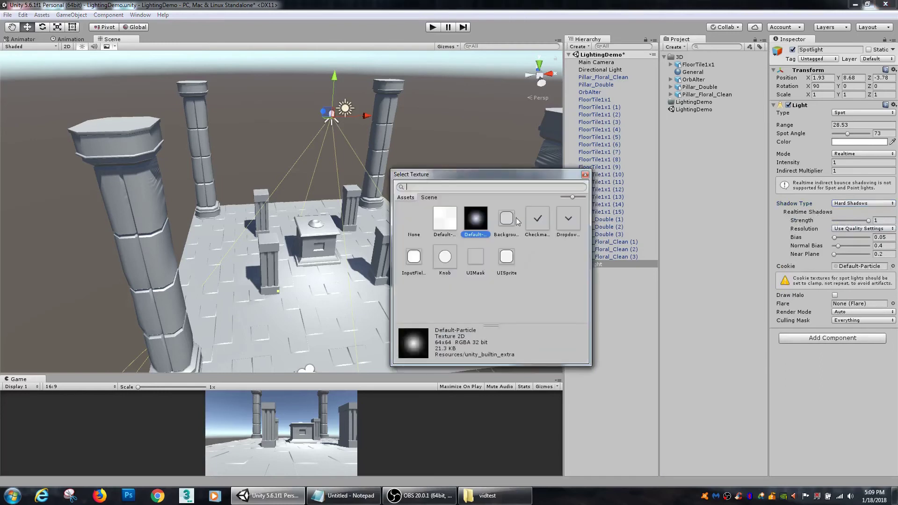
{"action": "left_click", "coordinate": [425, 221]}
{"action": "left_click", "coordinate": [585, 174]}
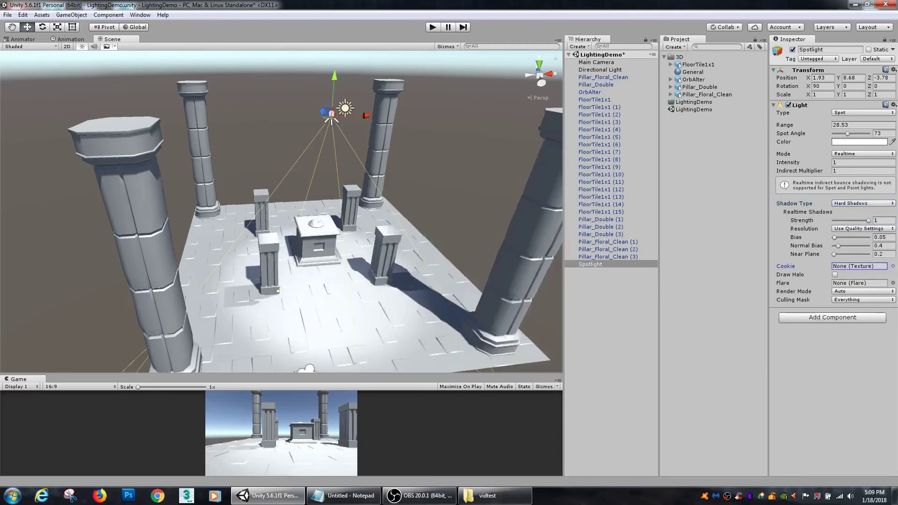
{"action": "left_click", "coordinate": [868, 204]}
{"action": "left_click", "coordinate": [856, 215]}
Lower the Spotlight over the altar to about X 1.93, Y 6.52, Z -2.78 and inspect its pool of light.
{"action": "scroll", "coordinate": [446, 237], "scroll_direction": "up", "scroll_amount": 5}
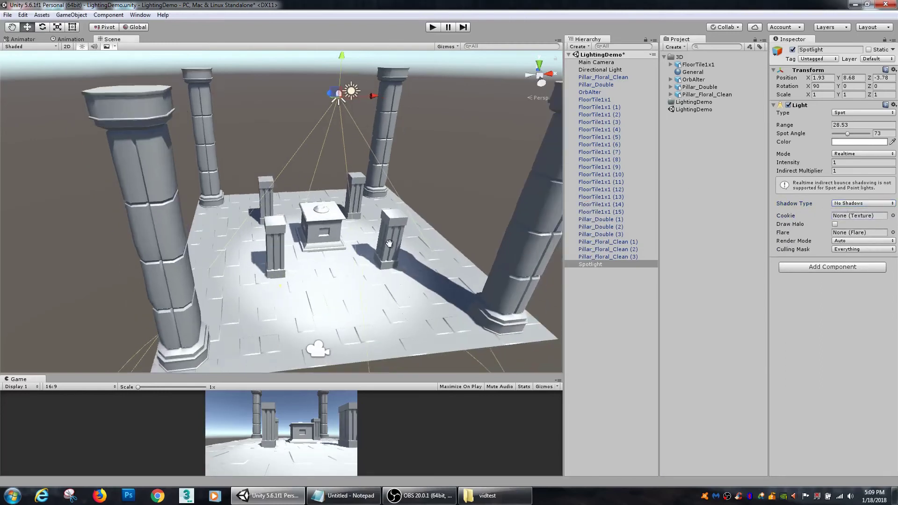
{"action": "scroll", "coordinate": [446, 237], "scroll_direction": "down", "scroll_amount": 5}
{"action": "left_click_drag", "start_coordinate": [446, 237], "coordinate": [400, 256], "text": "alt"}
{"action": "scroll", "coordinate": [400, 256], "scroll_direction": "up", "scroll_amount": 3}
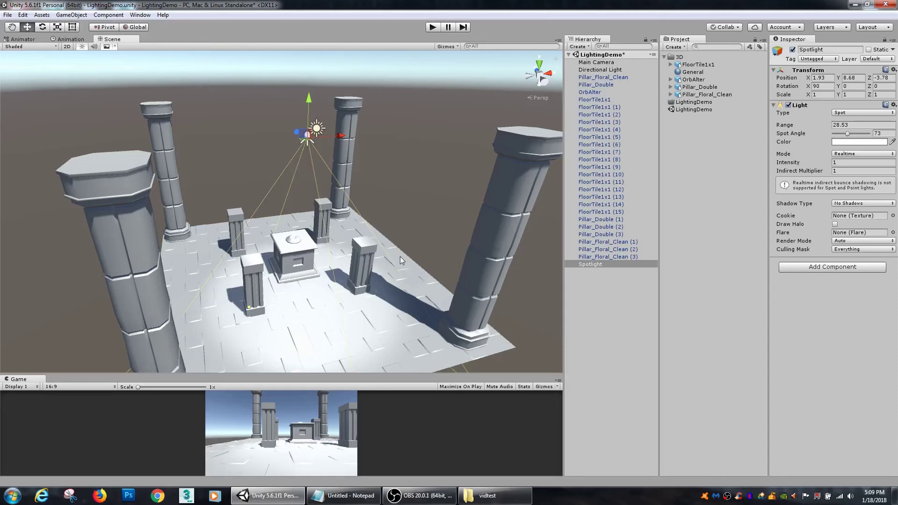
{"action": "left_click_drag", "start_coordinate": [441, 203], "coordinate": [445, 244], "text": "alt"}
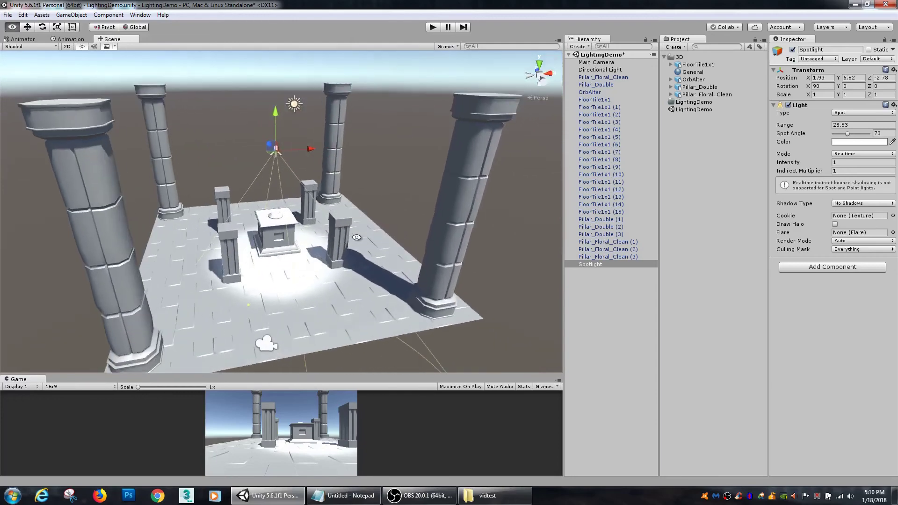
Replace the Spotlight with an Area Light at about X 2.68, Y 4.33, Z -5.54, keeping its Type as Area (baked only).
{"action": "left_click", "coordinate": [613, 309]}
{"action": "left_click", "coordinate": [603, 267]}
{"action": "key", "text": "Delete"}
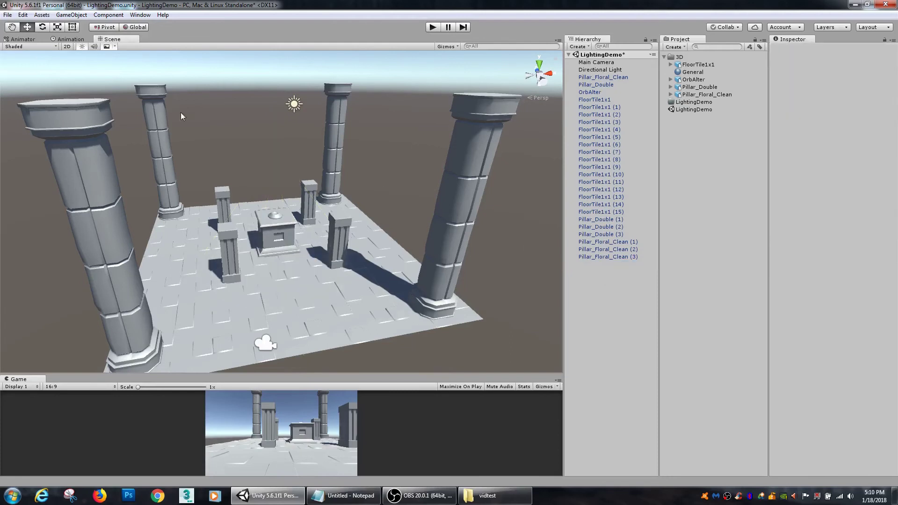
{"action": "left_click", "coordinate": [43, 16]}
{"action": "mouse_move", "coordinate": [68, 14]}
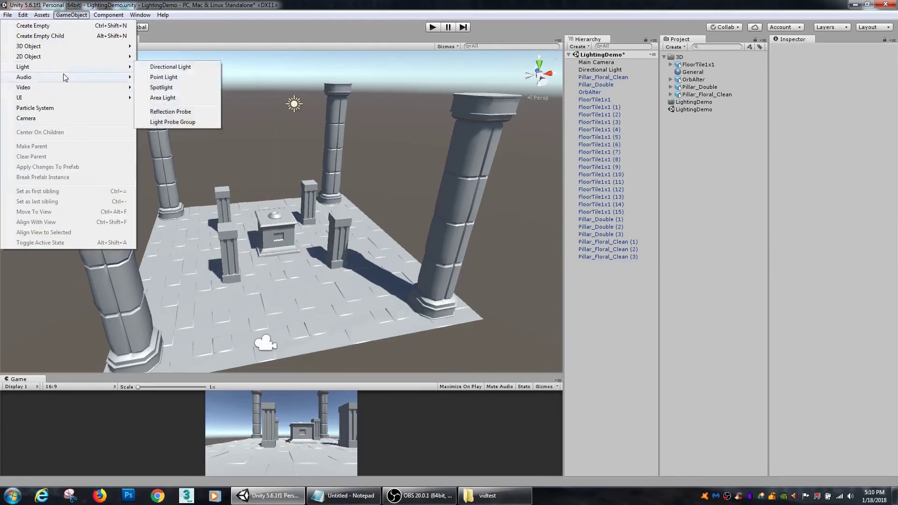
{"action": "left_click", "coordinate": [176, 99]}
{"action": "left_click_drag", "start_coordinate": [282, 182], "coordinate": [304, 178]}
{"action": "left_click", "coordinate": [862, 113]}
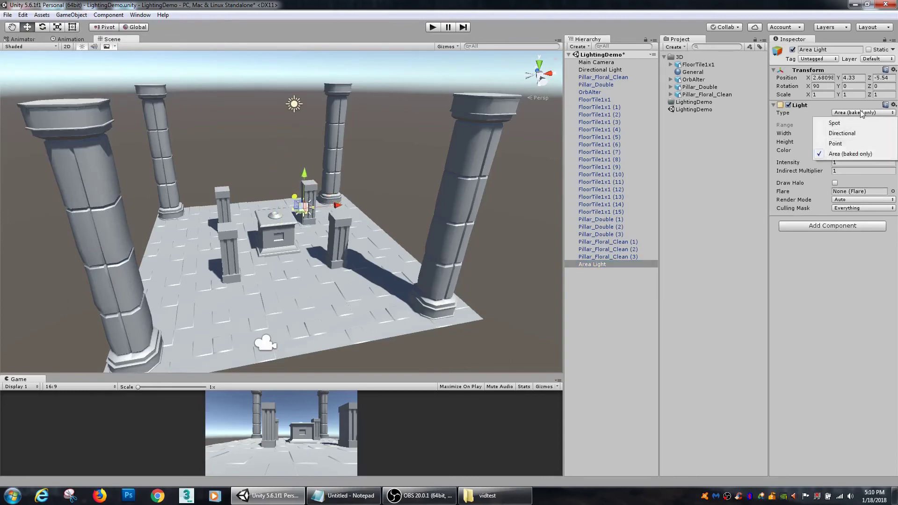
{"action": "left_click", "coordinate": [817, 273]}
Resize the Area Light to about 6.45 by 5.03, placed at X 0.99, Y 5.98 and tilted to about 35.12 degrees on X.
{"action": "scroll", "coordinate": [325, 218], "scroll_direction": "up", "scroll_amount": 3}
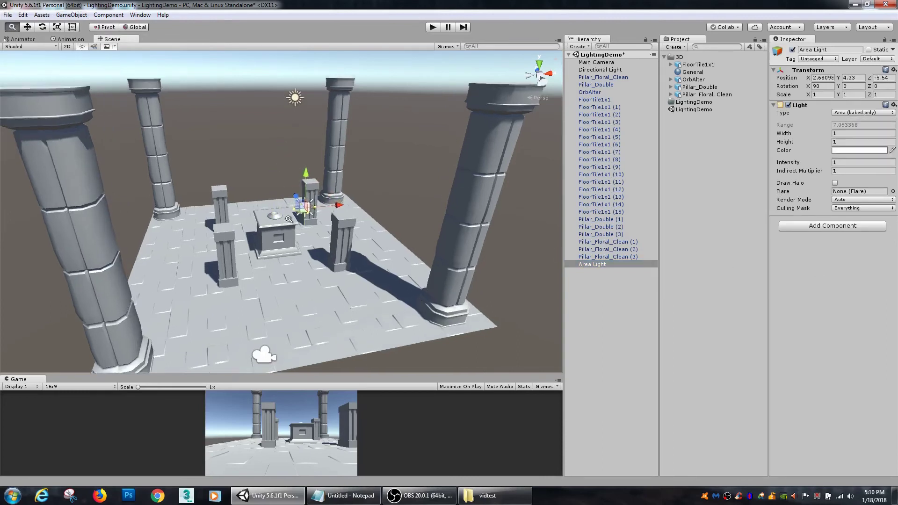
{"action": "left_click_drag", "start_coordinate": [335, 208], "coordinate": [232, 256]}
{"action": "left_click_drag", "start_coordinate": [493, 244], "coordinate": [386, 145]}
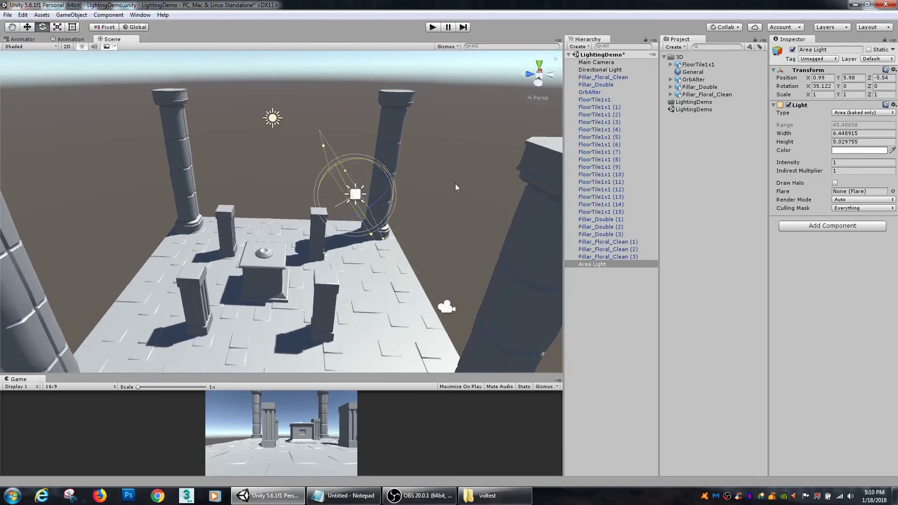
Rotate the Area Light to about X 64.5, Y 44.96, Z 35.02 and inspect its orientation around the altar.
{"action": "left_click_drag", "start_coordinate": [379, 192], "coordinate": [326, 194], "text": "alt"}
{"action": "left_click_drag", "start_coordinate": [358, 159], "coordinate": [314, 236]}
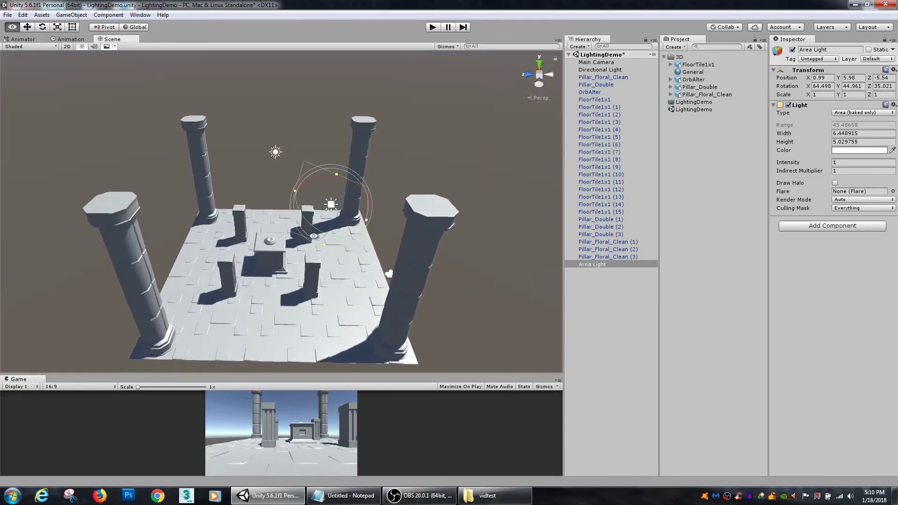
{"action": "scroll", "coordinate": [314, 236], "scroll_direction": "up", "scroll_amount": 2}
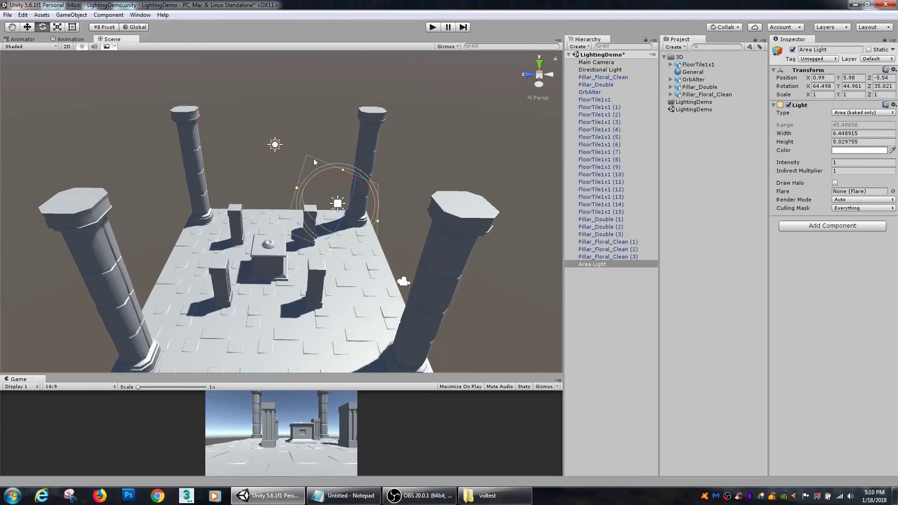
{"action": "left_click_drag", "start_coordinate": [332, 181], "coordinate": [322, 141], "text": "alt"}
Delete the Area Light from the scene.
{"action": "left_click", "coordinate": [628, 292]}
{"action": "left_click", "coordinate": [606, 266]}
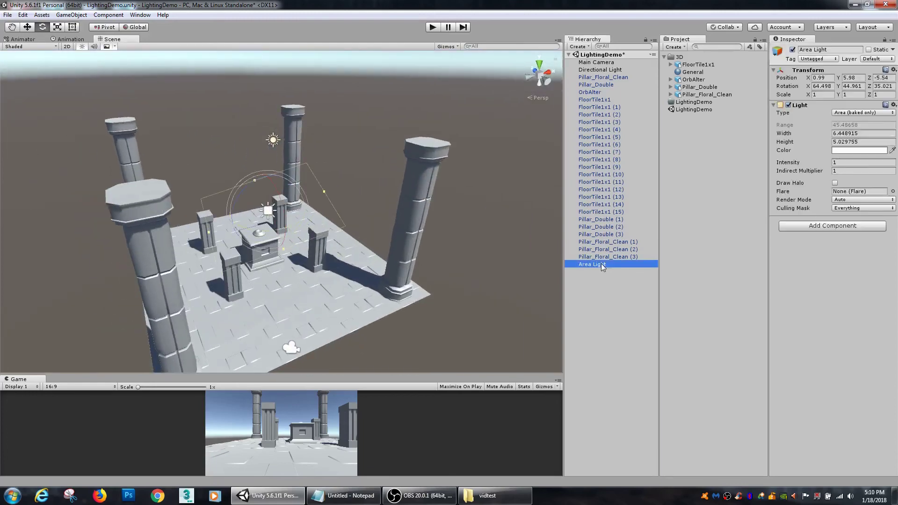
{"action": "key", "text": "Delete"}
Review the light types that can be created, including Reflection Probe and Light Probe Group, without adding one, and look over the temple.
{"action": "left_click", "coordinate": [71, 14]}
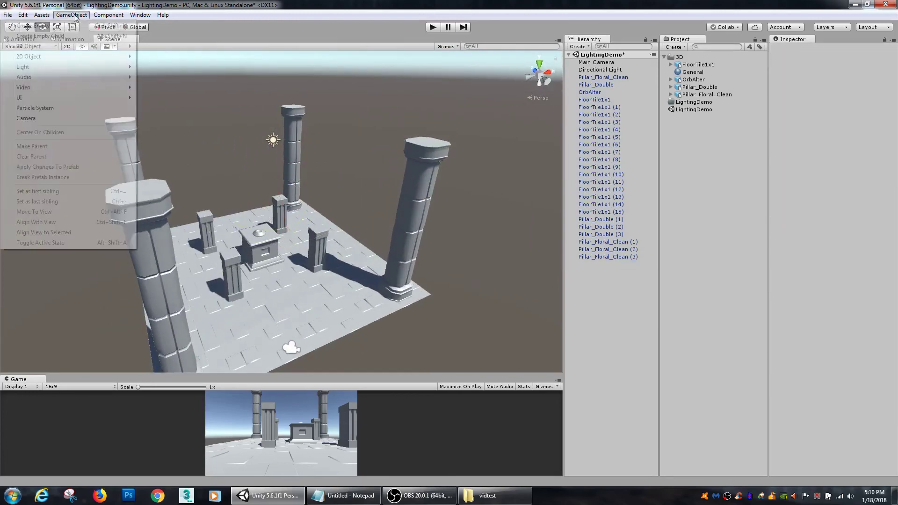
{"action": "mouse_move", "coordinate": [73, 73]}
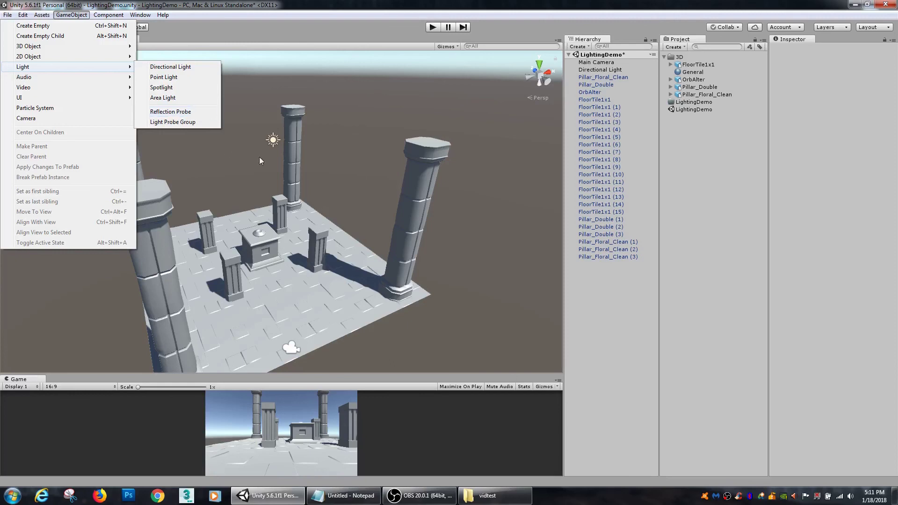
{"action": "left_click", "coordinate": [626, 323]}
{"action": "left_click_drag", "start_coordinate": [471, 230], "coordinate": [391, 303], "text": "alt"}
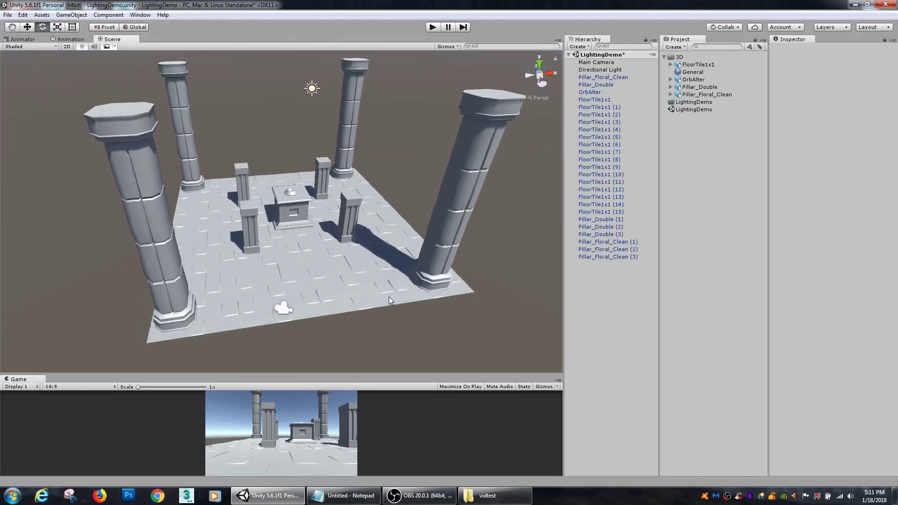
{"action": "left_click_drag", "start_coordinate": [408, 259], "coordinate": [399, 265], "text": "alt"}
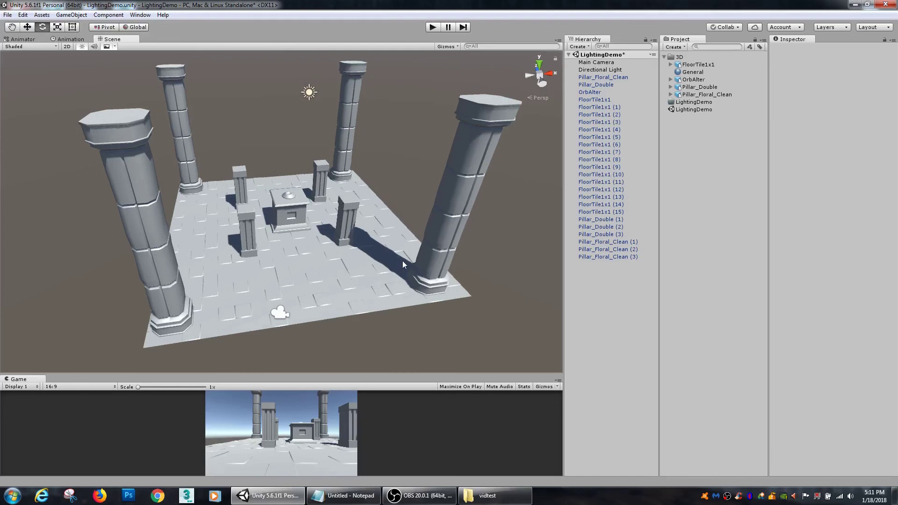